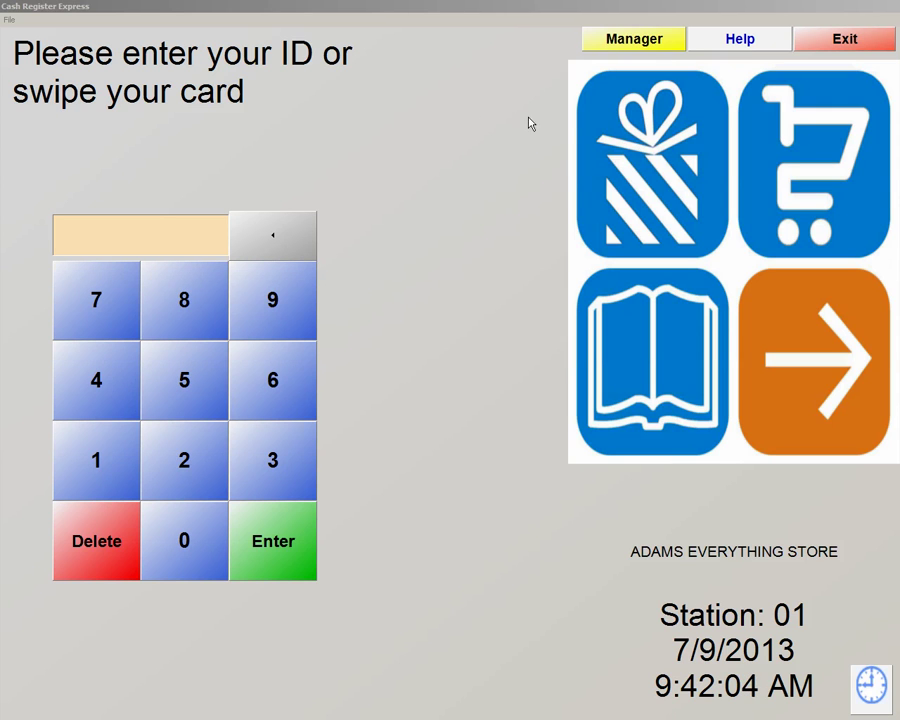
Sign in as manager by entering the manager password and cashier ID
{"action": "left_click", "coordinate": [615, 46]}
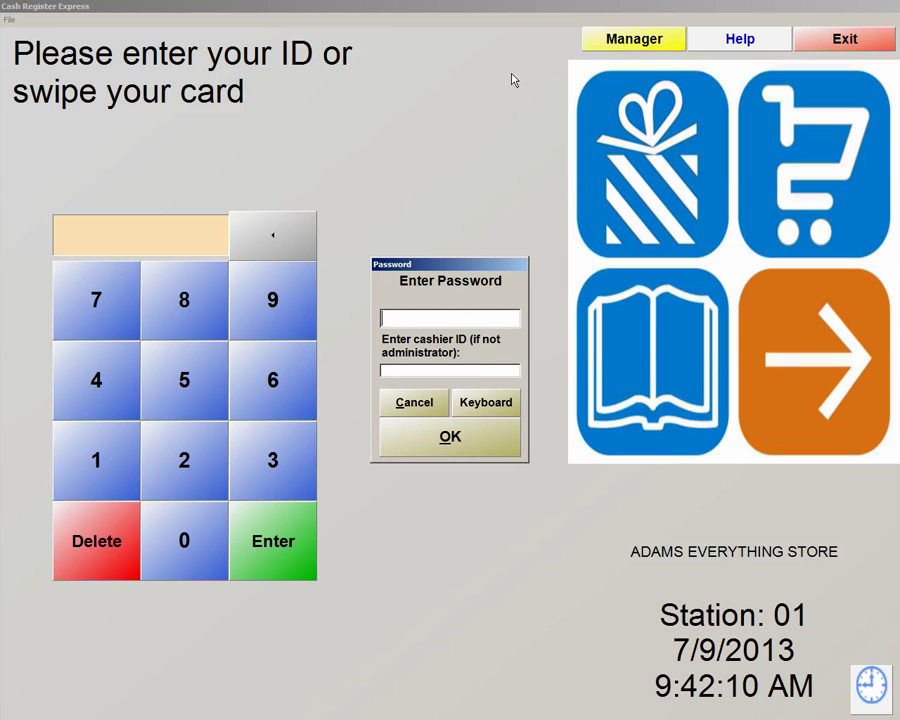
{"action": "type", "text": "*****"}
{"action": "left_click", "coordinate": [428, 372]}
{"action": "type", "text": "11"}
{"action": "left_click", "coordinate": [472, 446]}
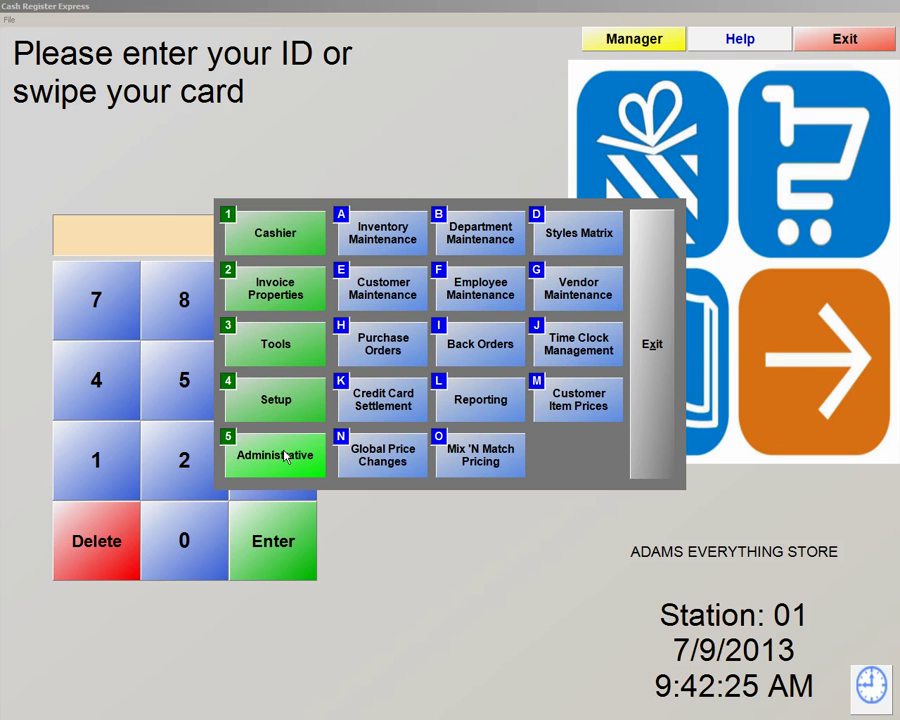
{"action": "left_click", "coordinate": [585, 236]}
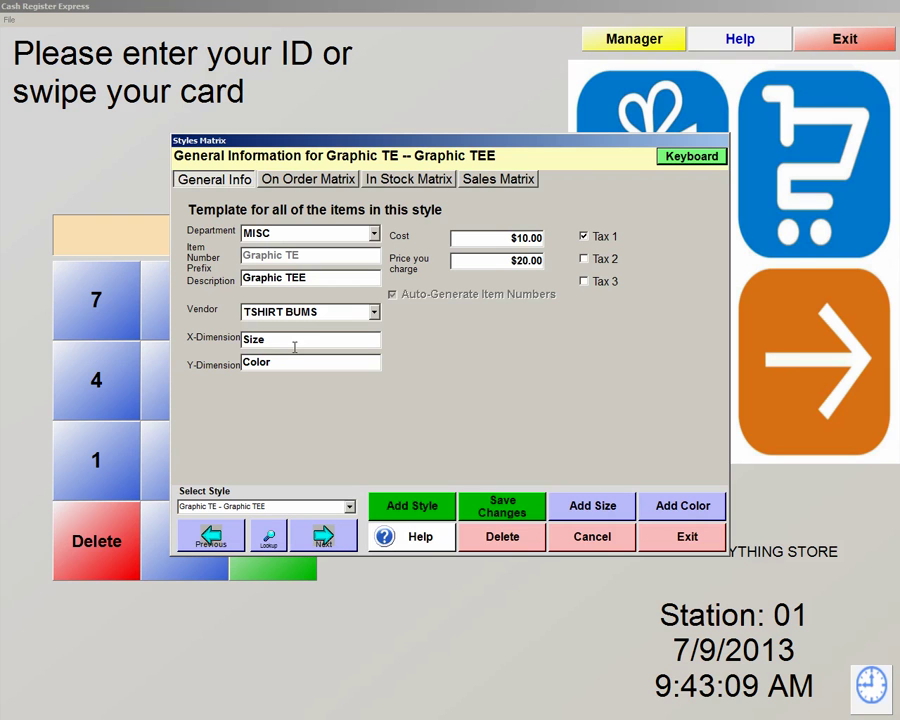
{"action": "left_click", "coordinate": [680, 538]}
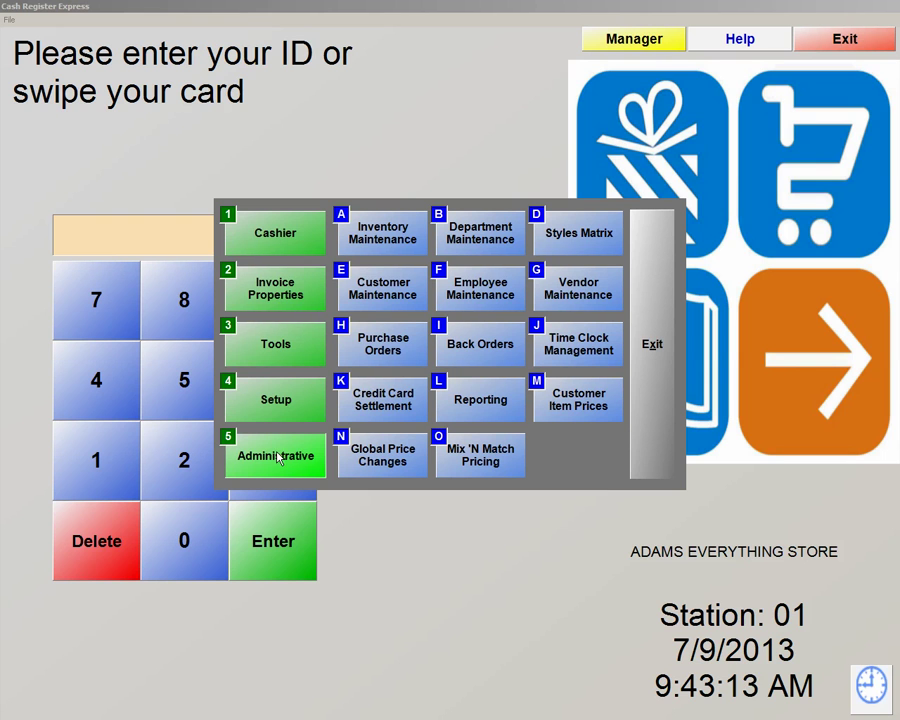
Add department Tshirt described as Tee Shirts, save it, and decline adding another
{"action": "left_click", "coordinate": [472, 240]}
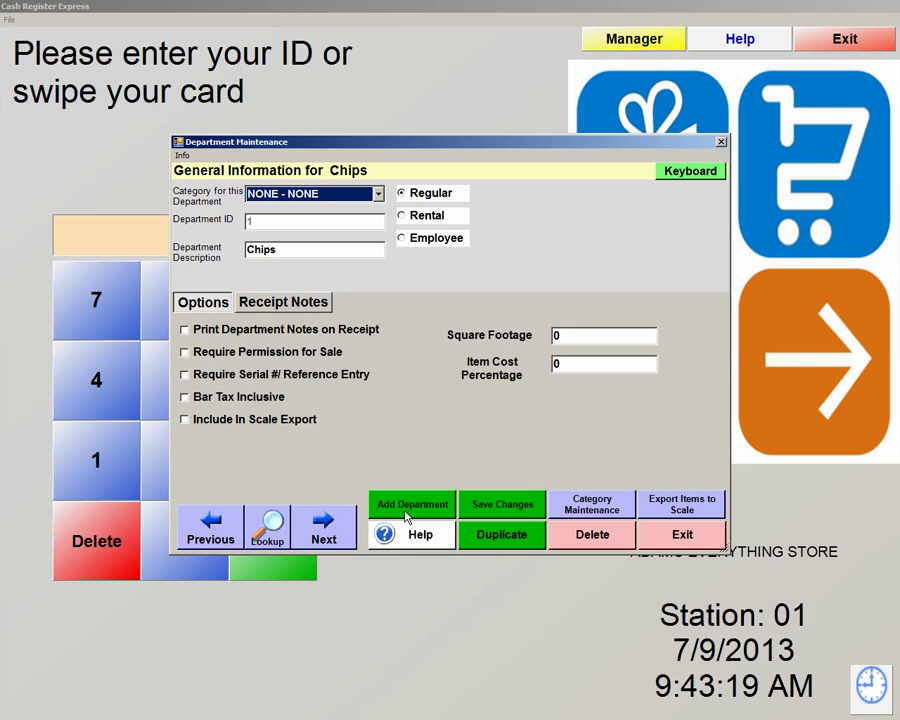
{"action": "left_click", "coordinate": [407, 507]}
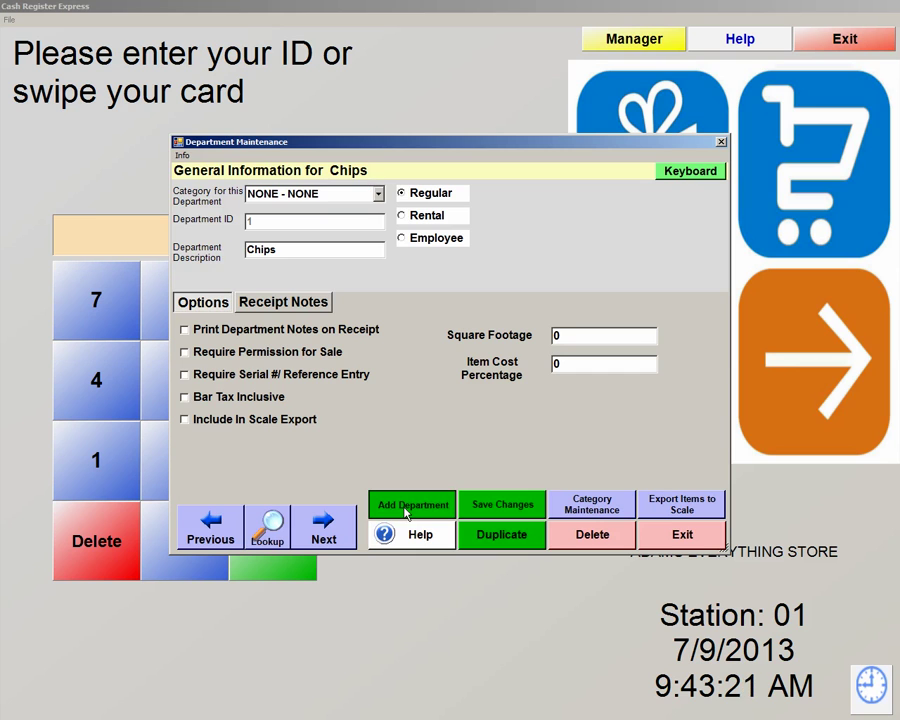
{"action": "left_click", "coordinate": [407, 512]}
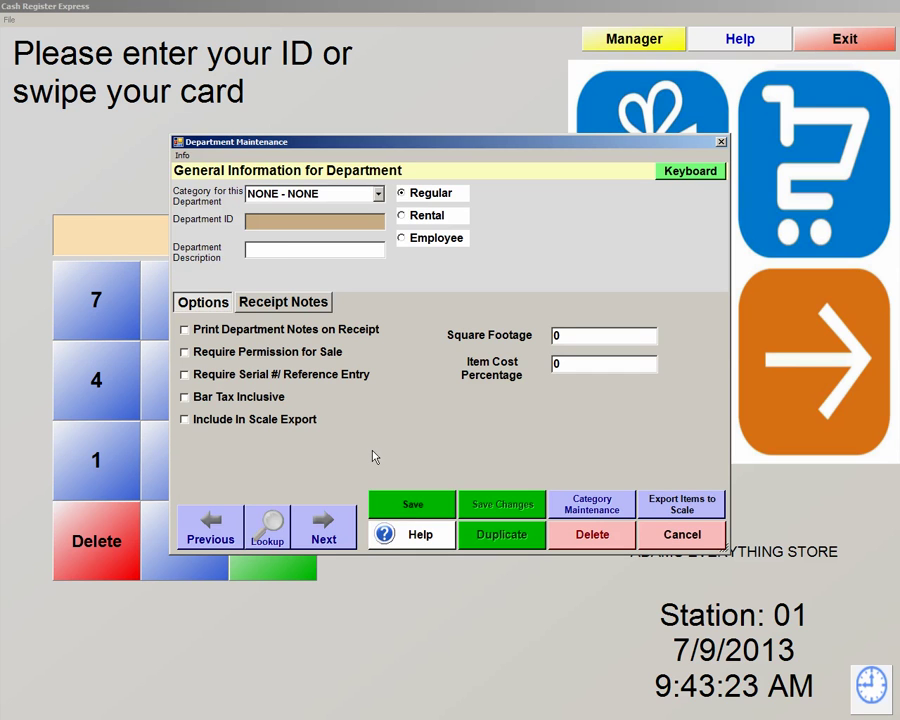
{"action": "type", "text": "Tshirt"}
{"action": "left_click", "coordinate": [294, 248]}
{"action": "type", "text": "Te"}
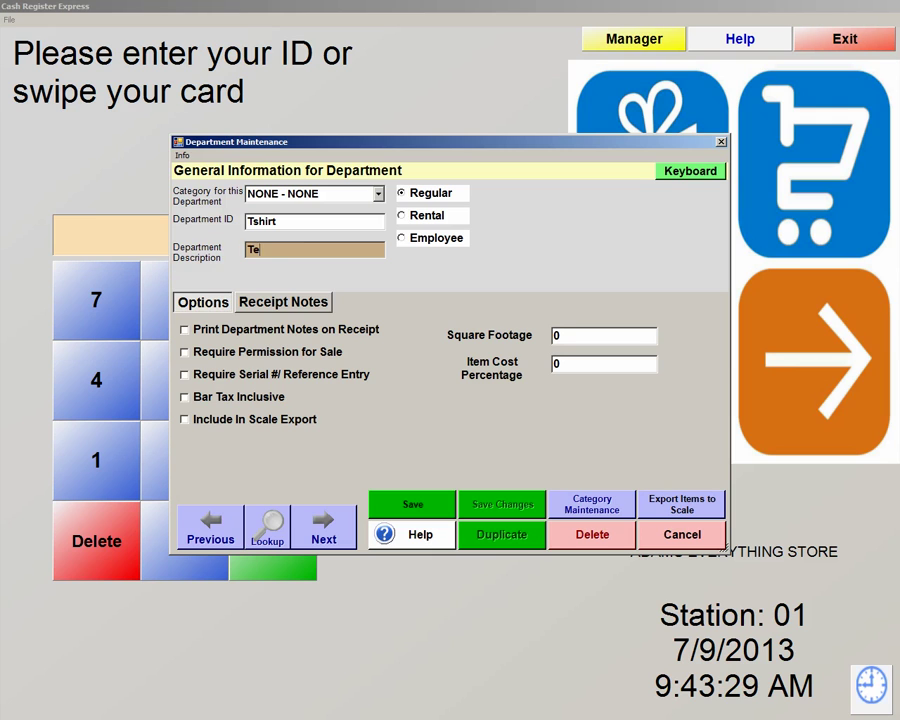
{"action": "type", "text": "e Shirts"}
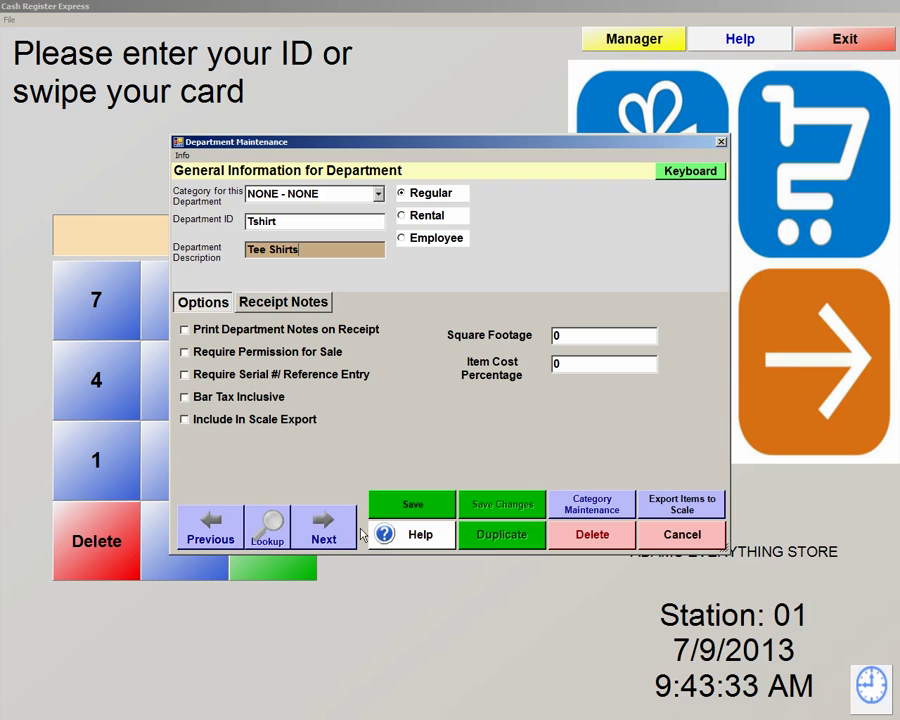
{"action": "left_click", "coordinate": [427, 513]}
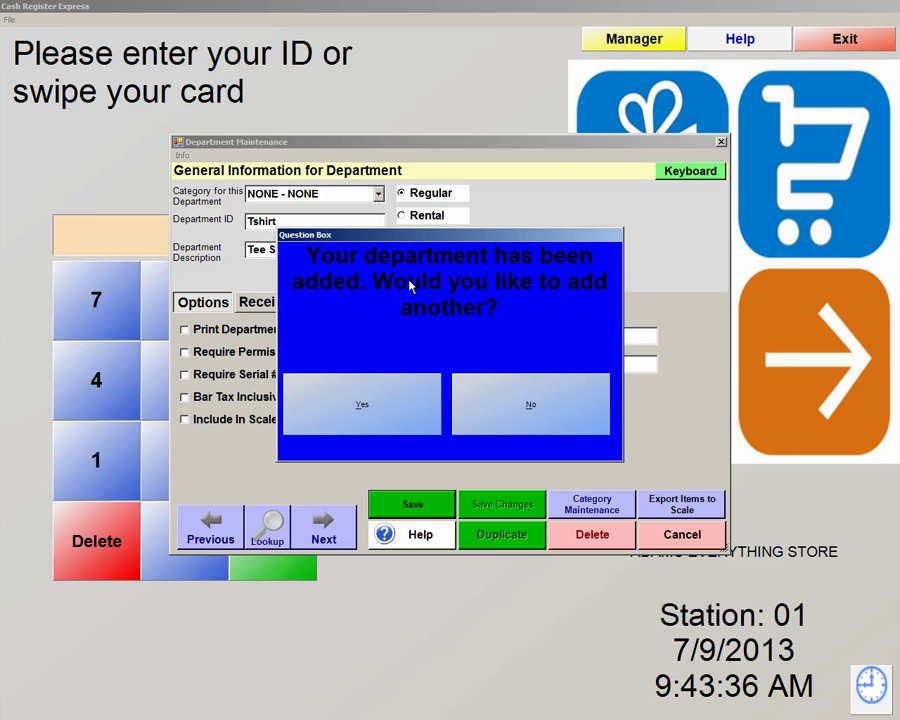
{"action": "left_click", "coordinate": [507, 409]}
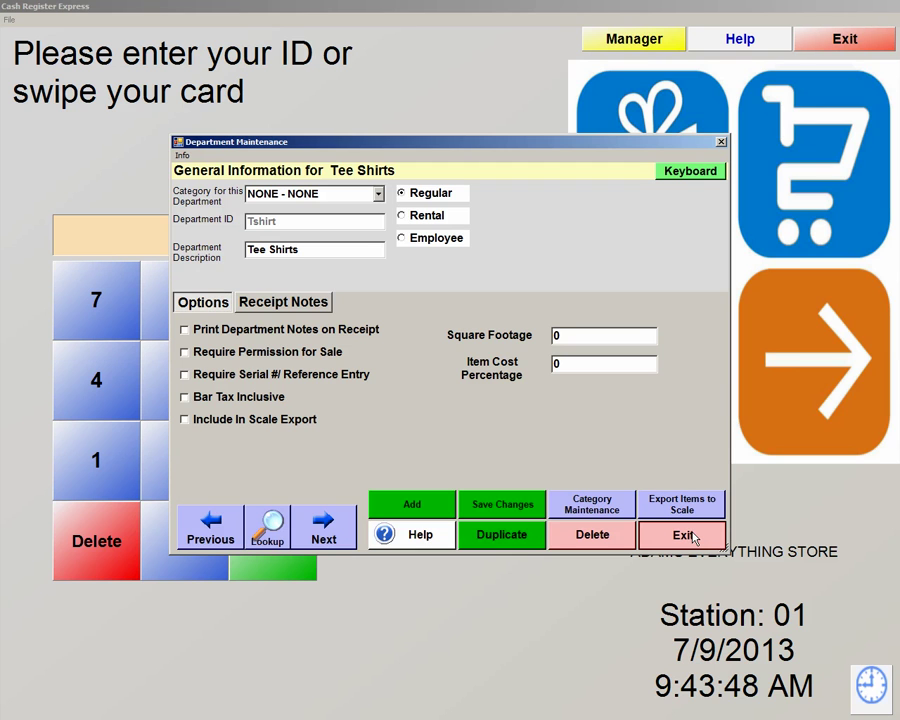
Exit department setup and add a new Styles Matrix style named Custom Tee
{"action": "left_click", "coordinate": [683, 535]}
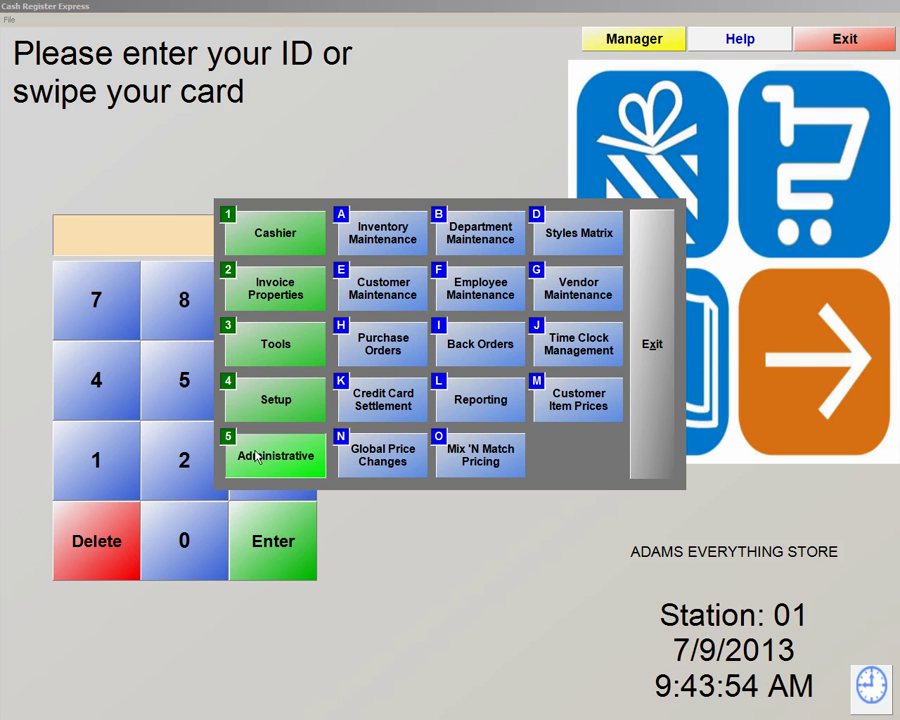
{"action": "left_click", "coordinate": [578, 238]}
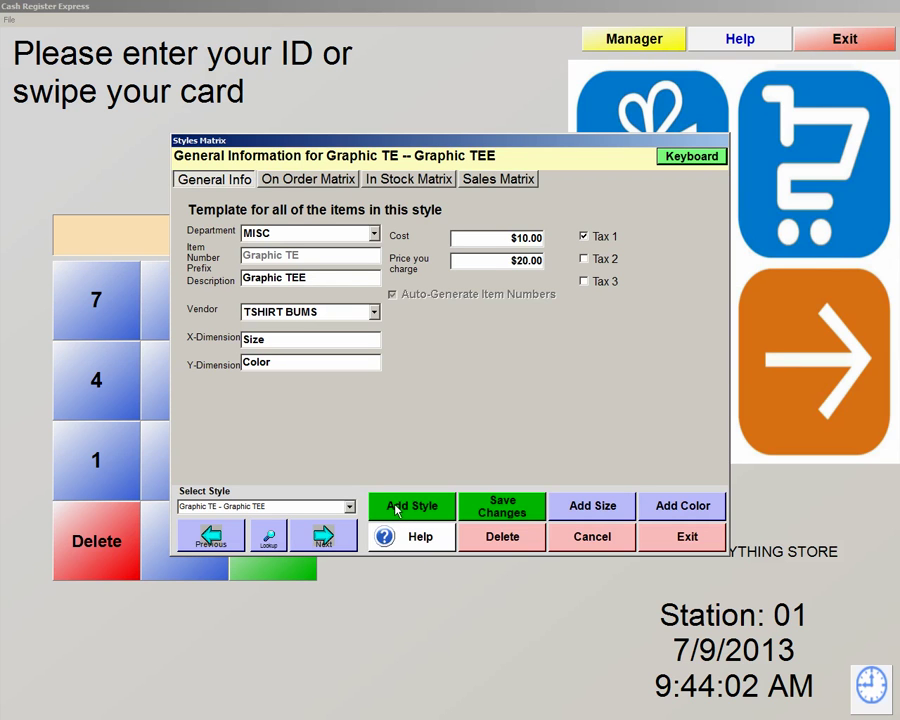
{"action": "left_click", "coordinate": [397, 510]}
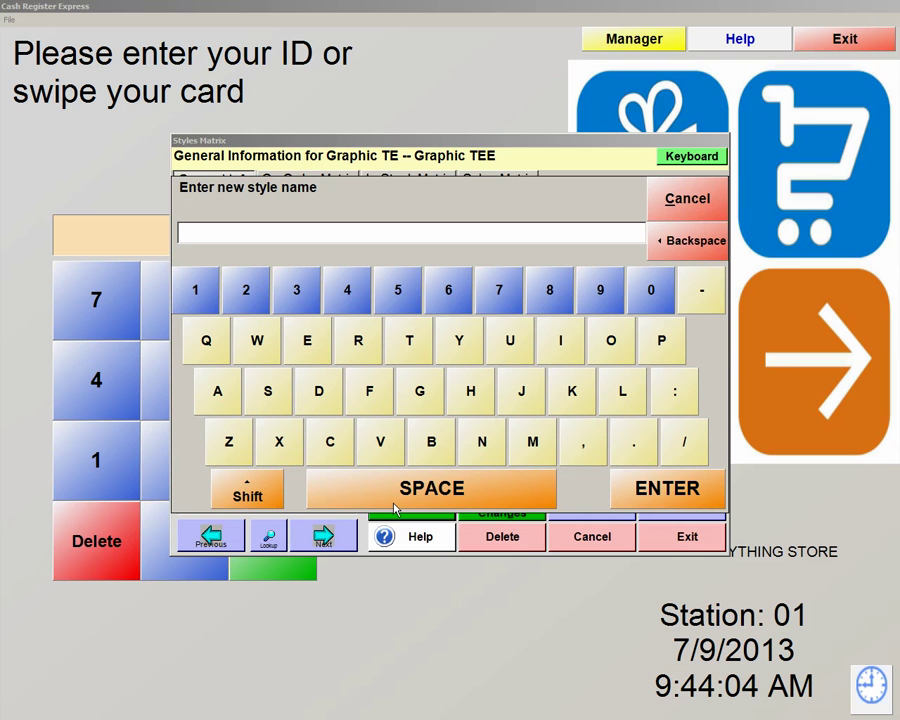
{"action": "type", "text": "Custom Tee"}
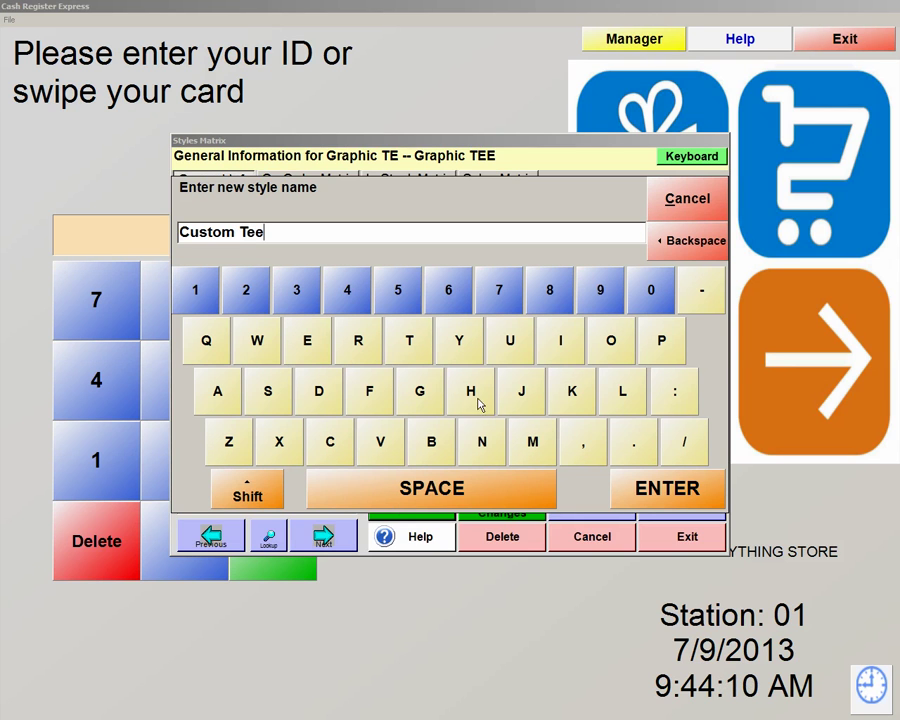
{"action": "left_click", "coordinate": [649, 487]}
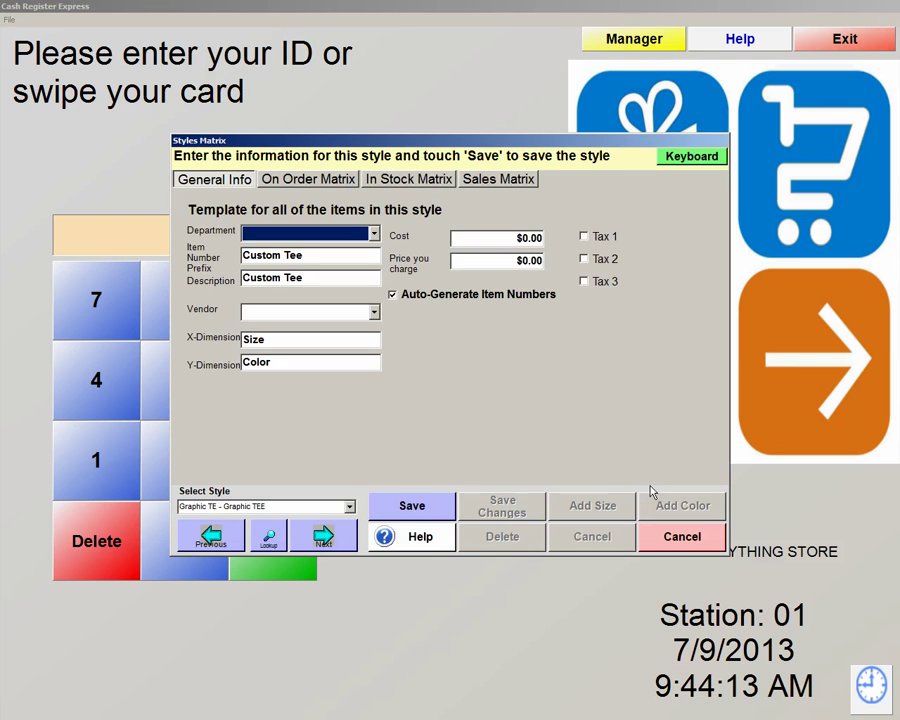
Save Custom Tee under Tee Shirts: $10.00 cost, $25.00 price, Tax 1, vendor TSHIRT BUMS
{"action": "left_click", "coordinate": [373, 234]}
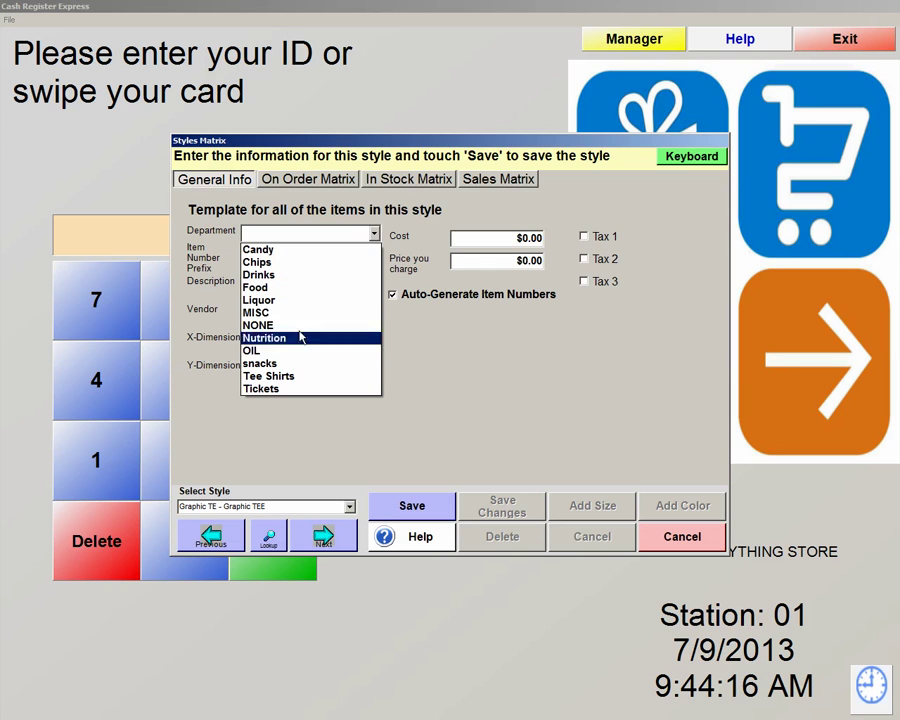
{"action": "left_click", "coordinate": [279, 379]}
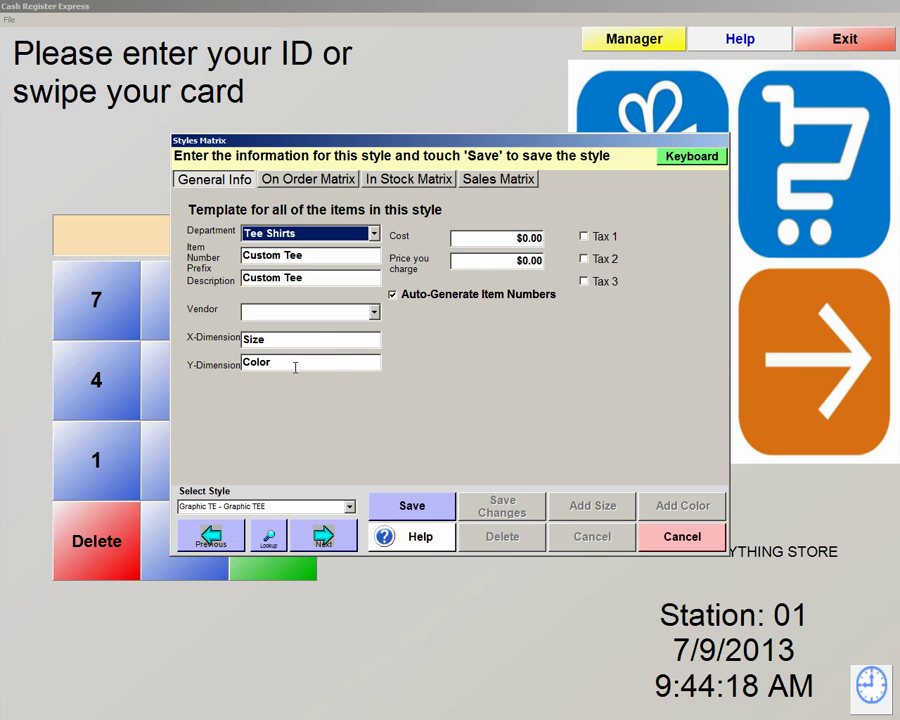
{"action": "left_click", "coordinate": [523, 238]}
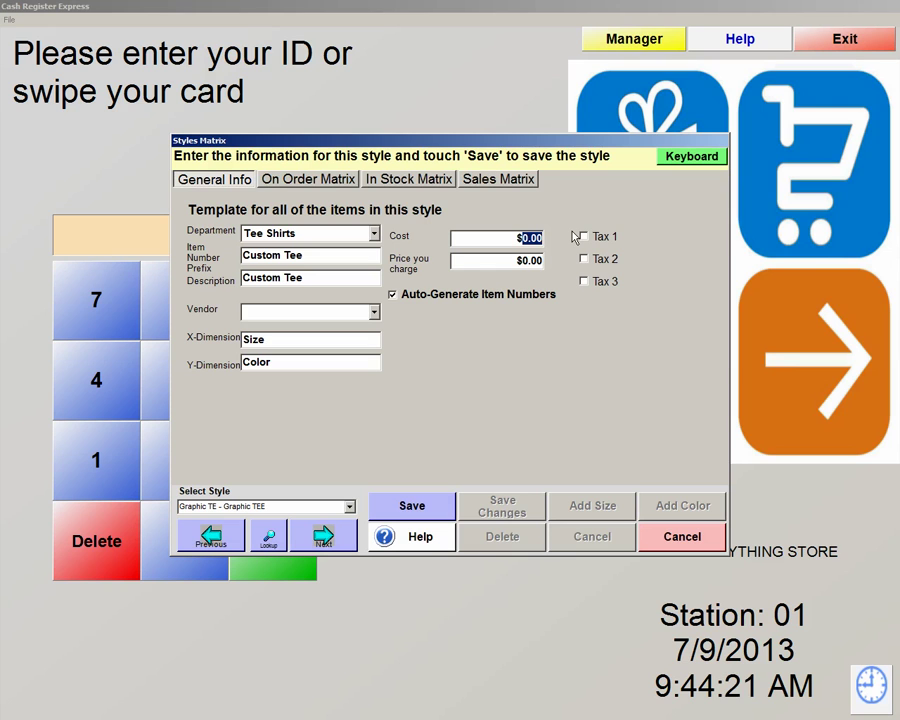
{"action": "type", "text": "10.00"}
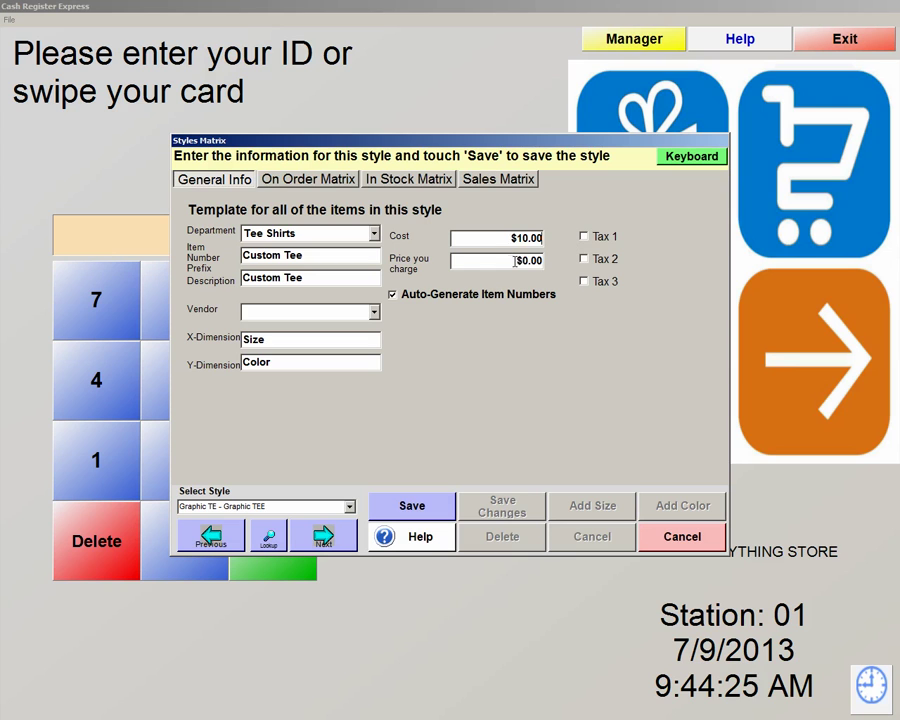
{"action": "key", "text": "Tab"}
{"action": "type", "text": "25.00"}
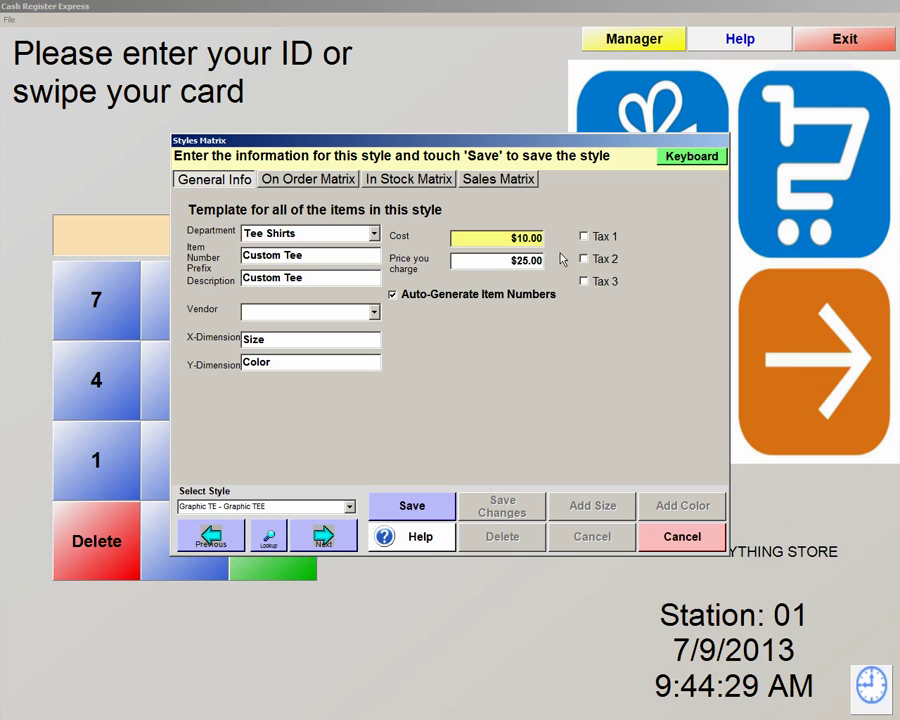
{"action": "left_click", "coordinate": [584, 237]}
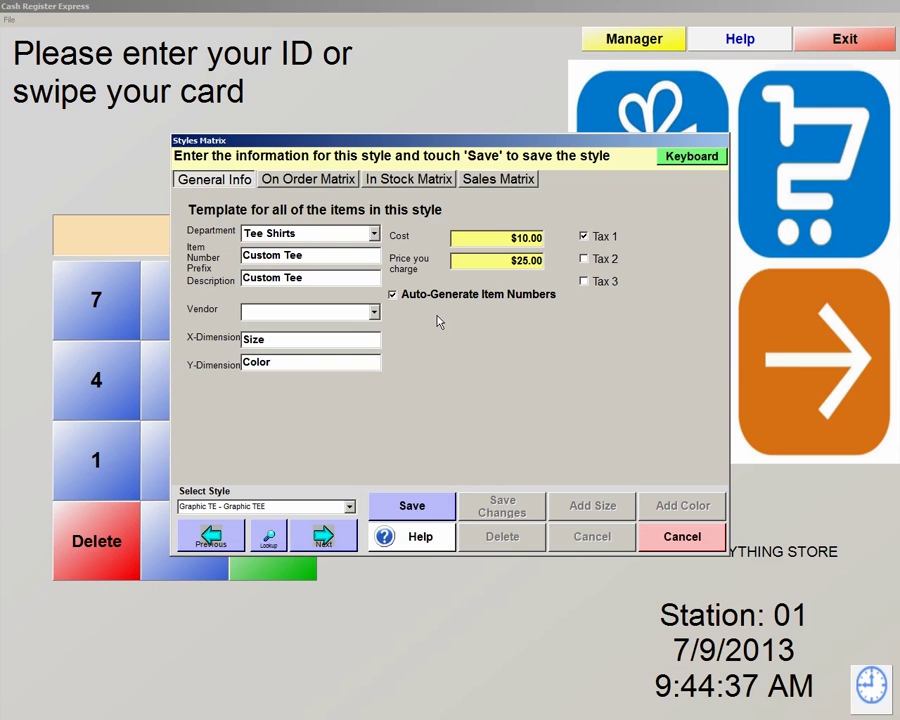
{"action": "left_click", "coordinate": [375, 312]}
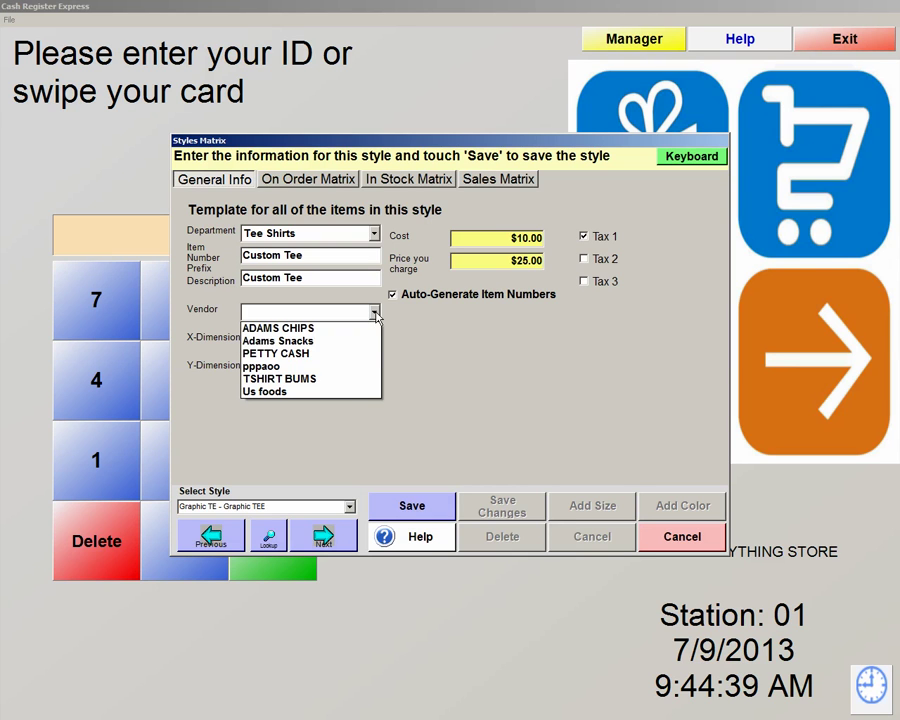
{"action": "left_click", "coordinate": [274, 381]}
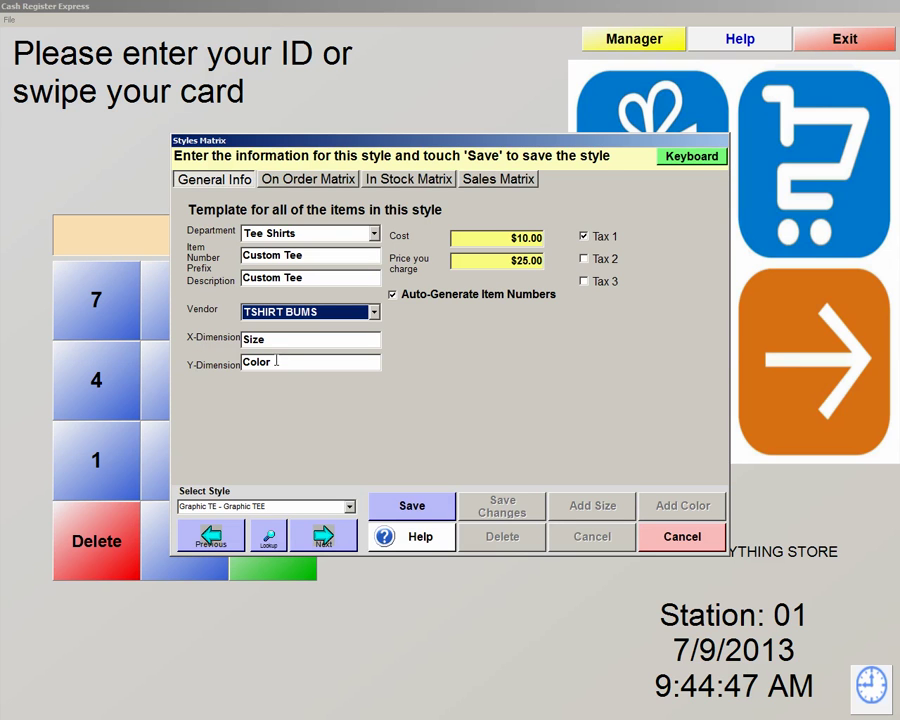
{"action": "left_click", "coordinate": [413, 503]}
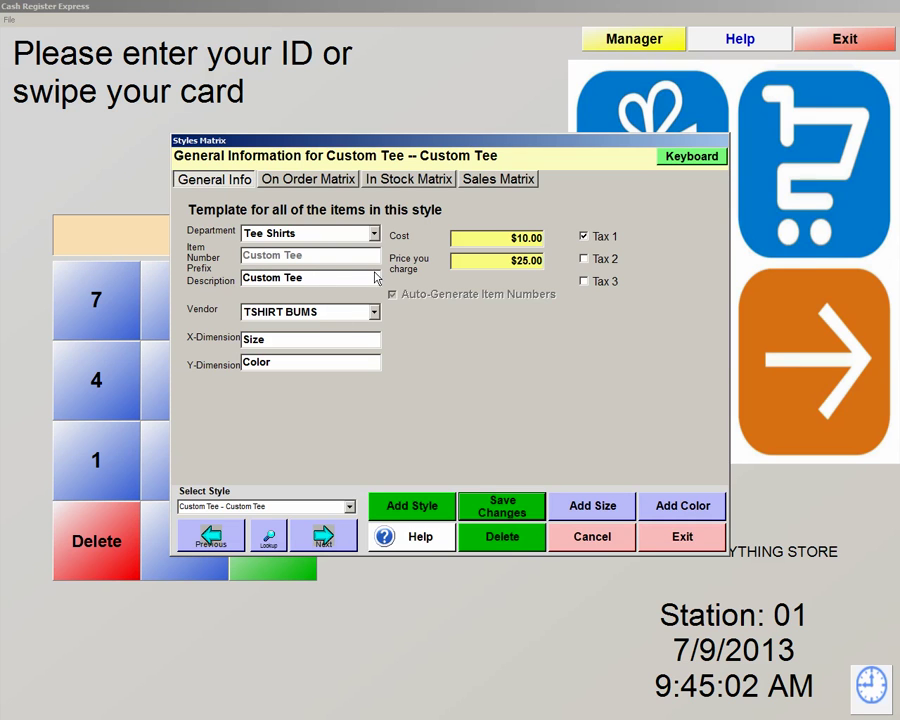
In the in-stock matrix, add sizes SM and Med to Custom Tee
{"action": "left_click", "coordinate": [421, 183]}
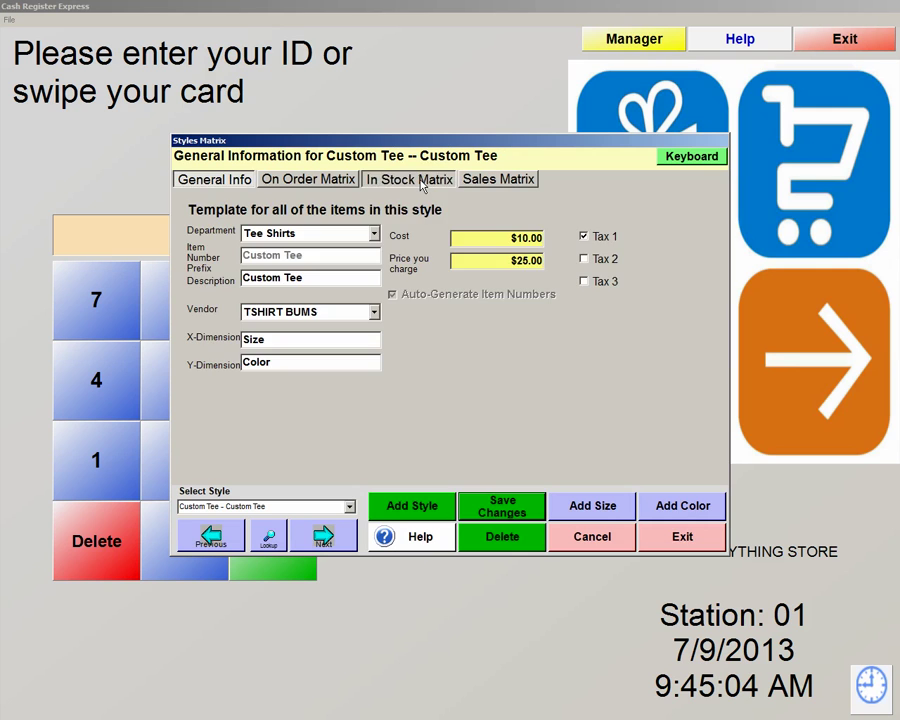
{"action": "left_click", "coordinate": [596, 510]}
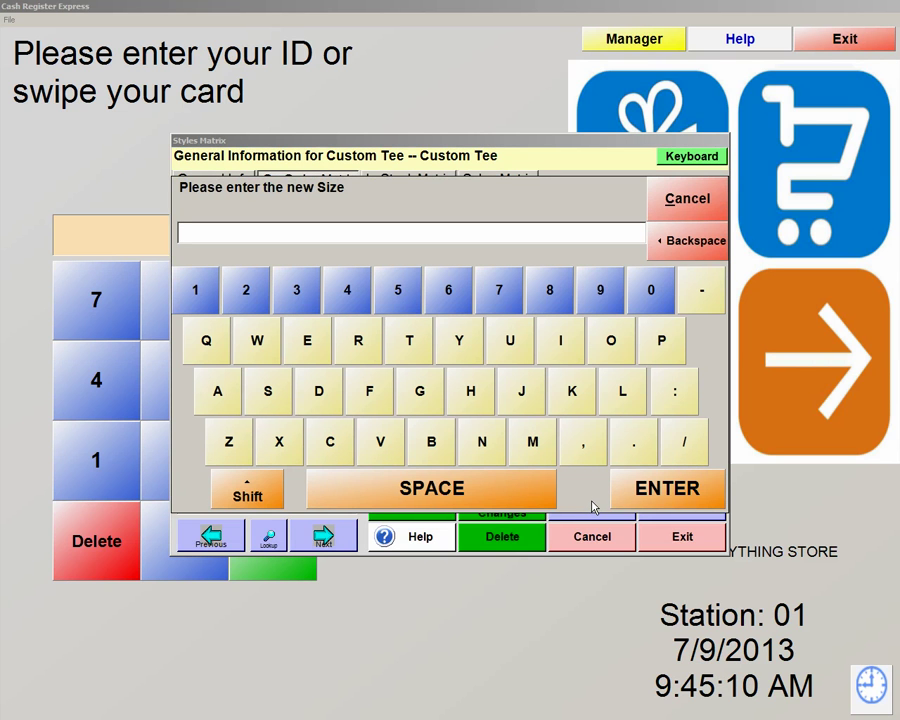
{"action": "type", "text": "sm"}
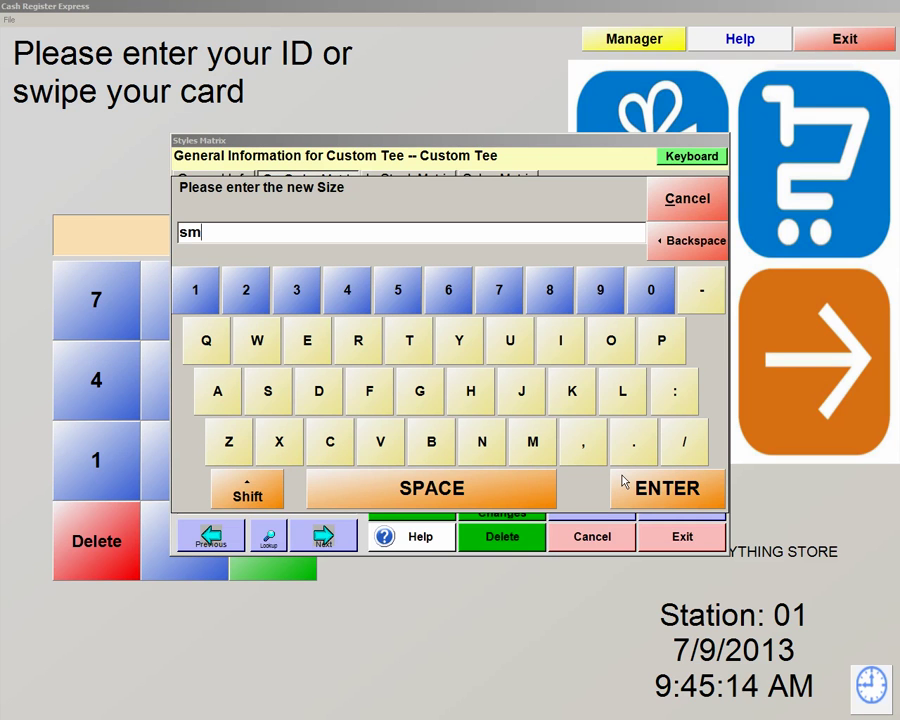
{"action": "left_click", "coordinate": [622, 482]}
{"action": "type", "text": "SM"}
{"action": "left_click", "coordinate": [637, 484]}
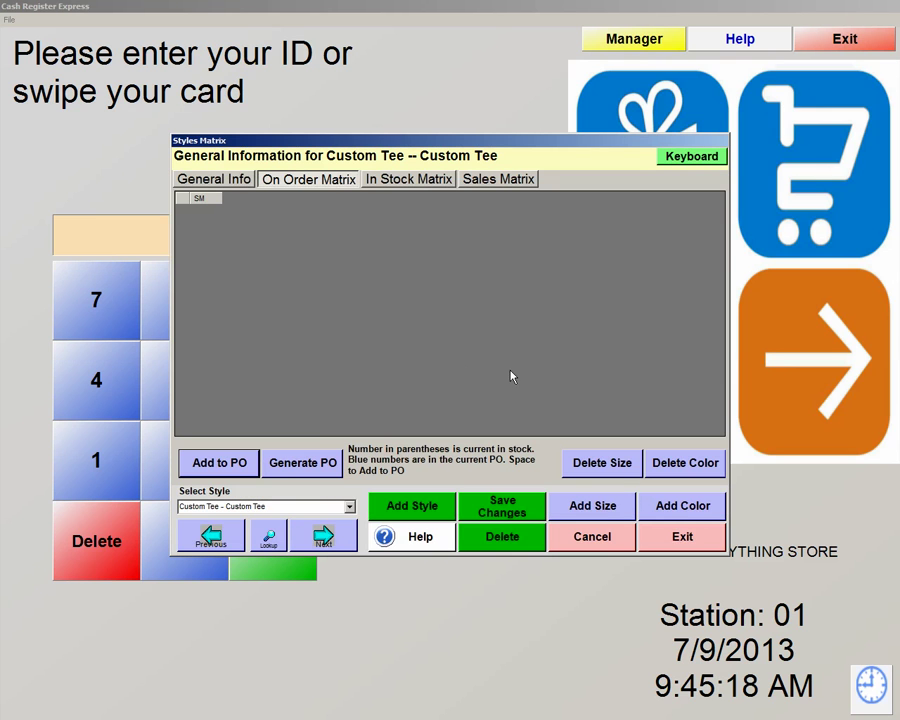
{"action": "left_click", "coordinate": [582, 504]}
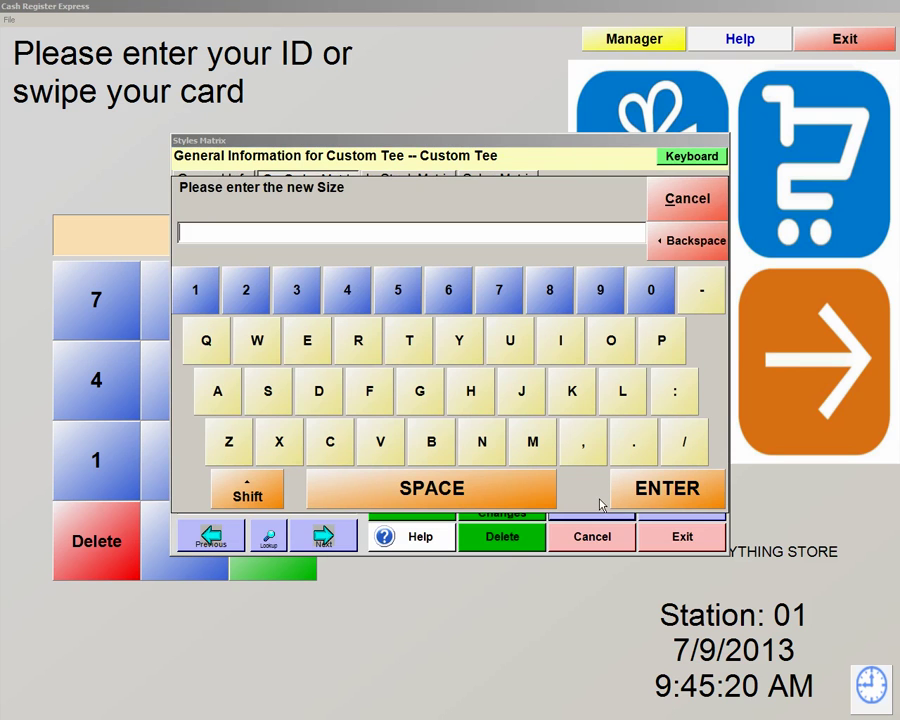
{"action": "type", "text": "Med"}
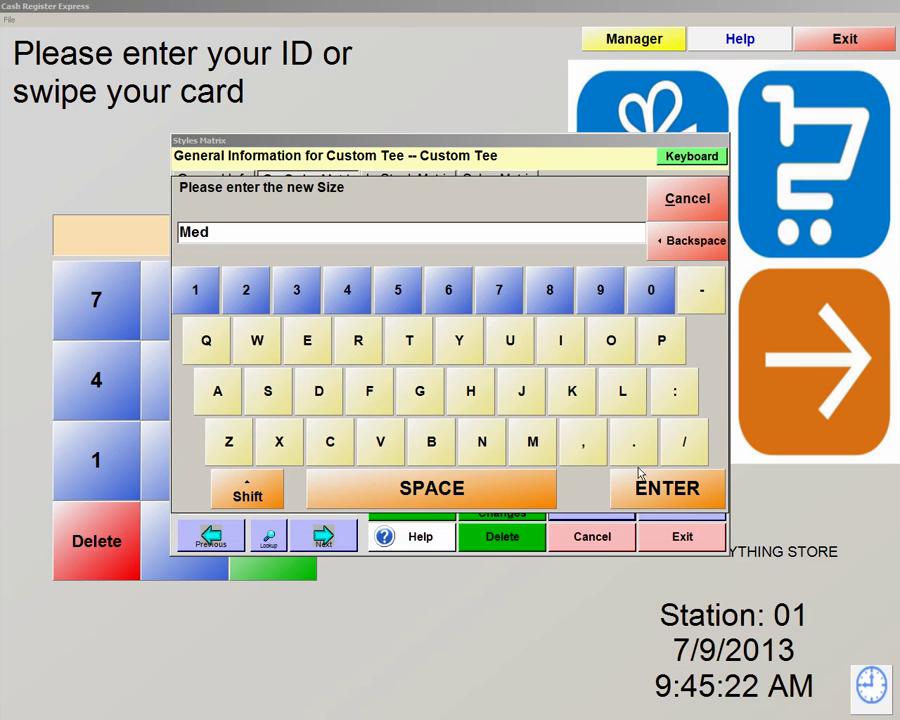
{"action": "left_click", "coordinate": [645, 482]}
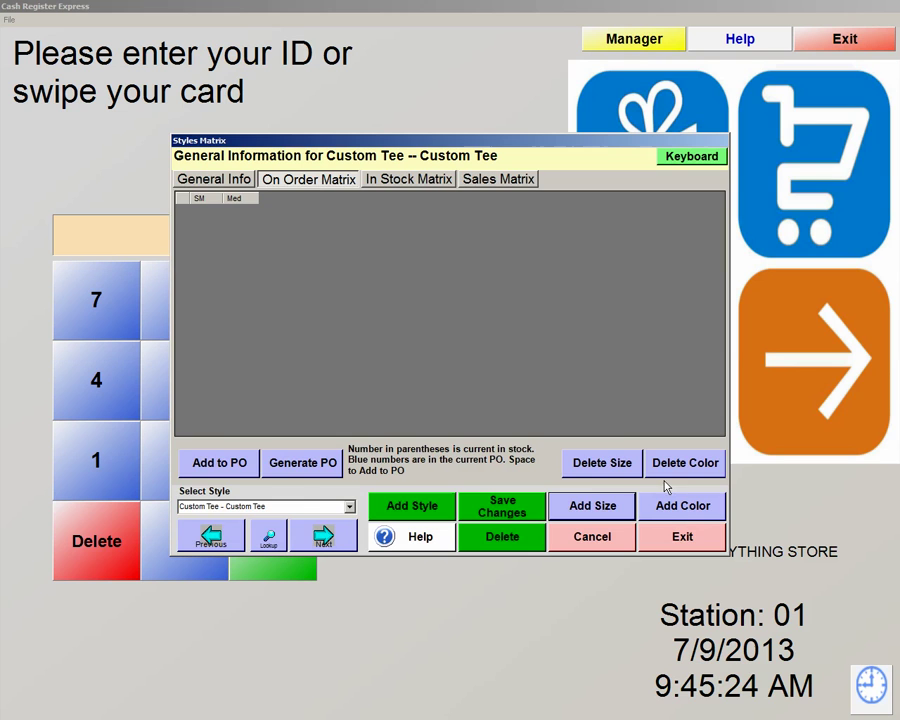
Add the remaining sizes Lg, XL and XXL
{"action": "left_click", "coordinate": [582, 502]}
{"action": "type", "text": "Lg"}
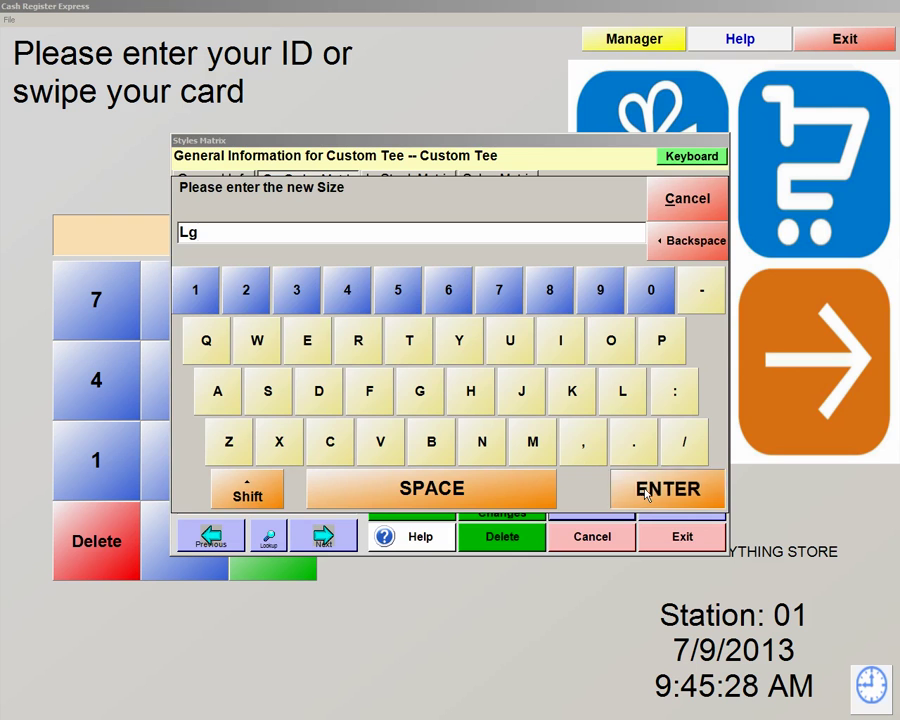
{"action": "left_click", "coordinate": [630, 487]}
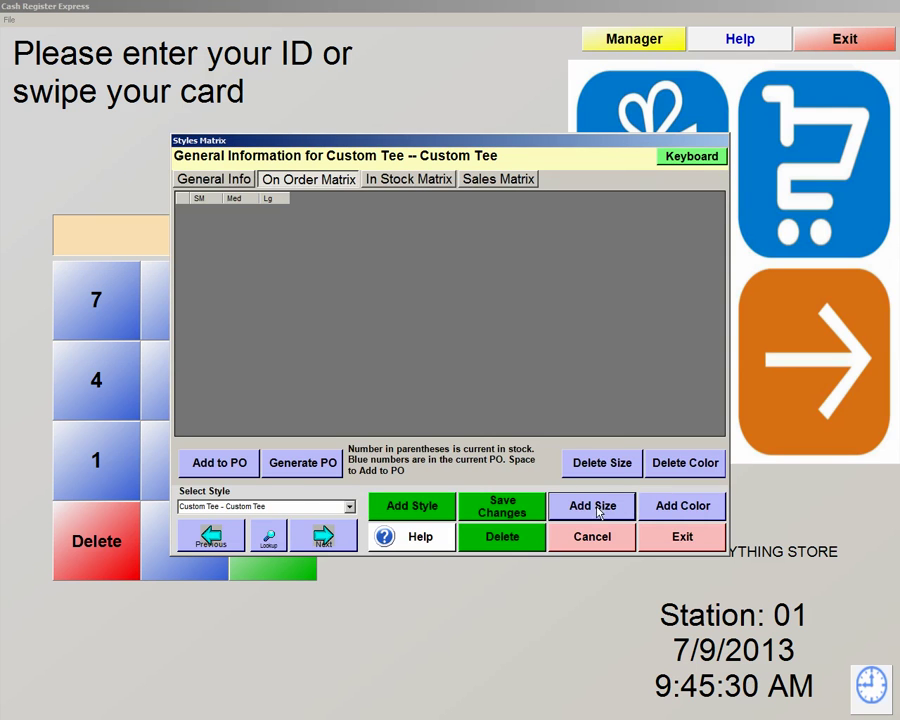
{"action": "left_click", "coordinate": [601, 510]}
{"action": "type", "text": "XL"}
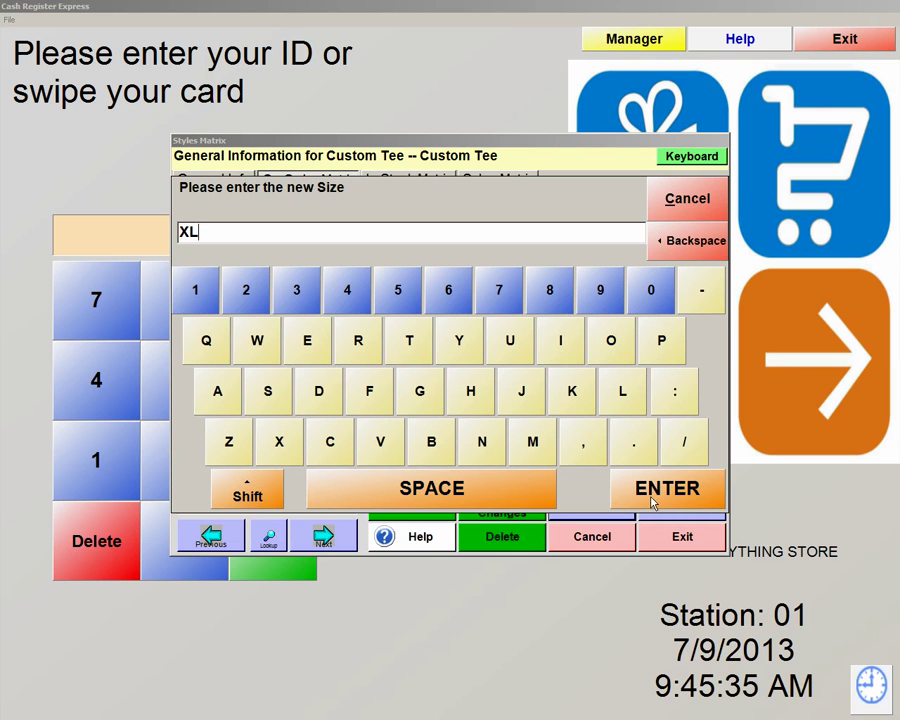
{"action": "left_click", "coordinate": [652, 500]}
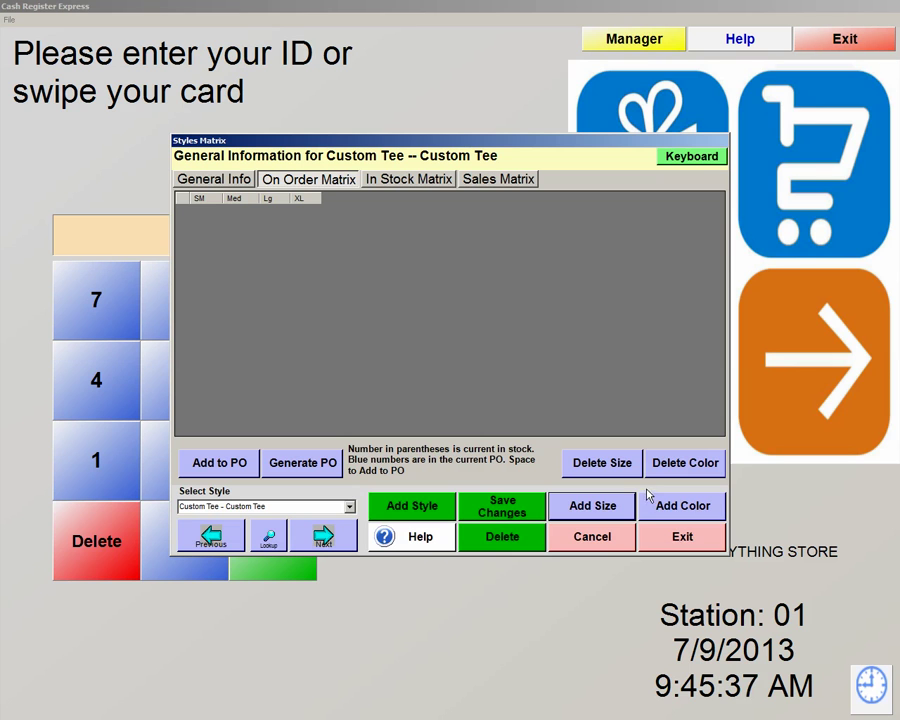
{"action": "left_click", "coordinate": [598, 506]}
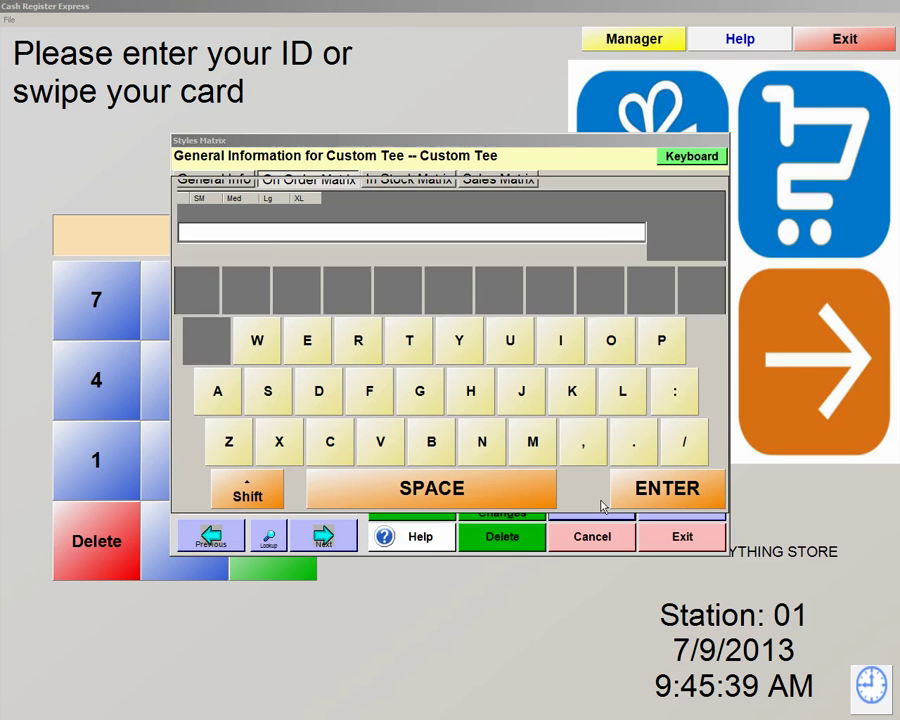
{"action": "type", "text": "xx"}
{"action": "key", "text": "BackSpace"}
{"action": "key", "text": "BackSpace"}
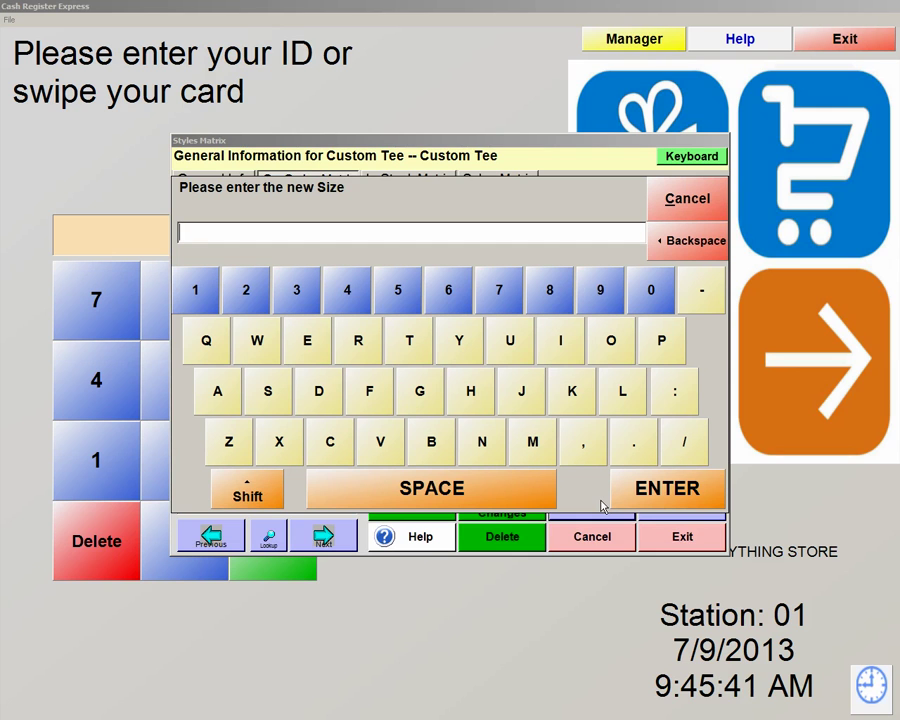
{"action": "type", "text": "XXL"}
{"action": "left_click", "coordinate": [672, 498]}
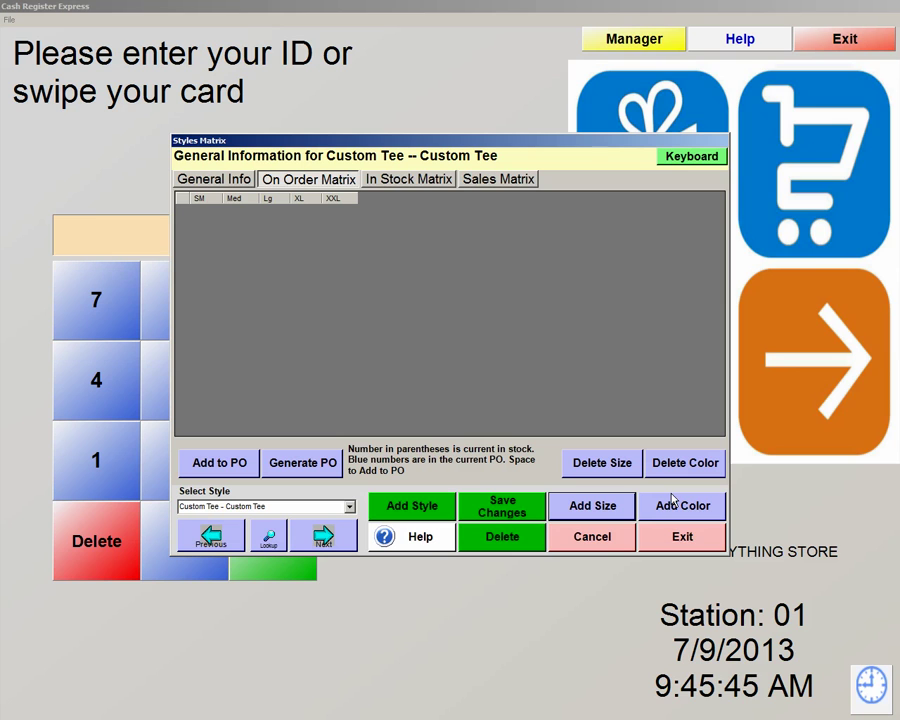
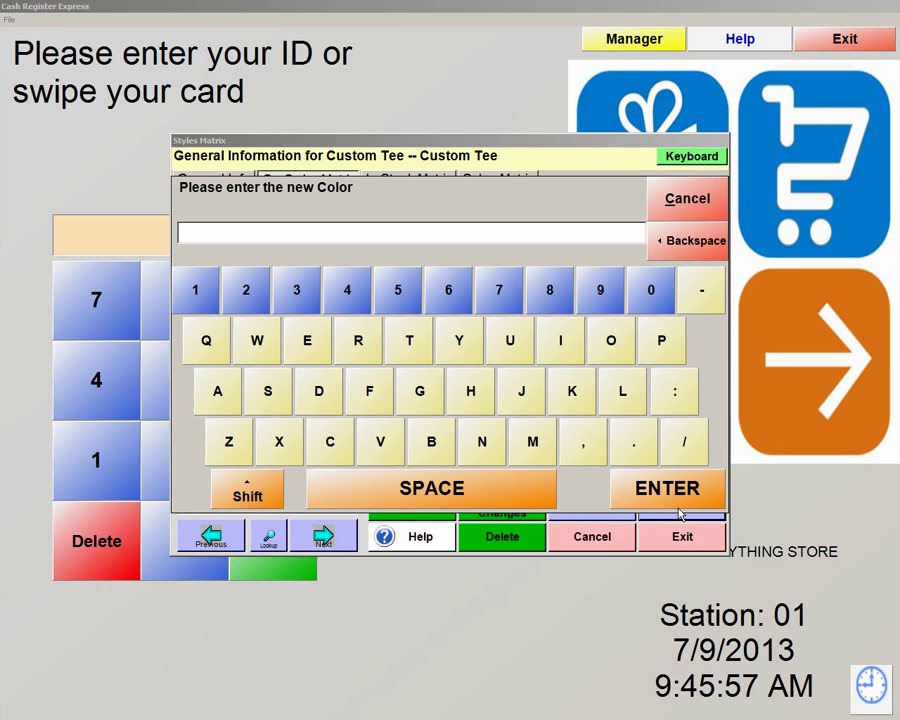
Add Green and Red colour rows to the Custom Tee style matrix
{"action": "type", "text": "green"}
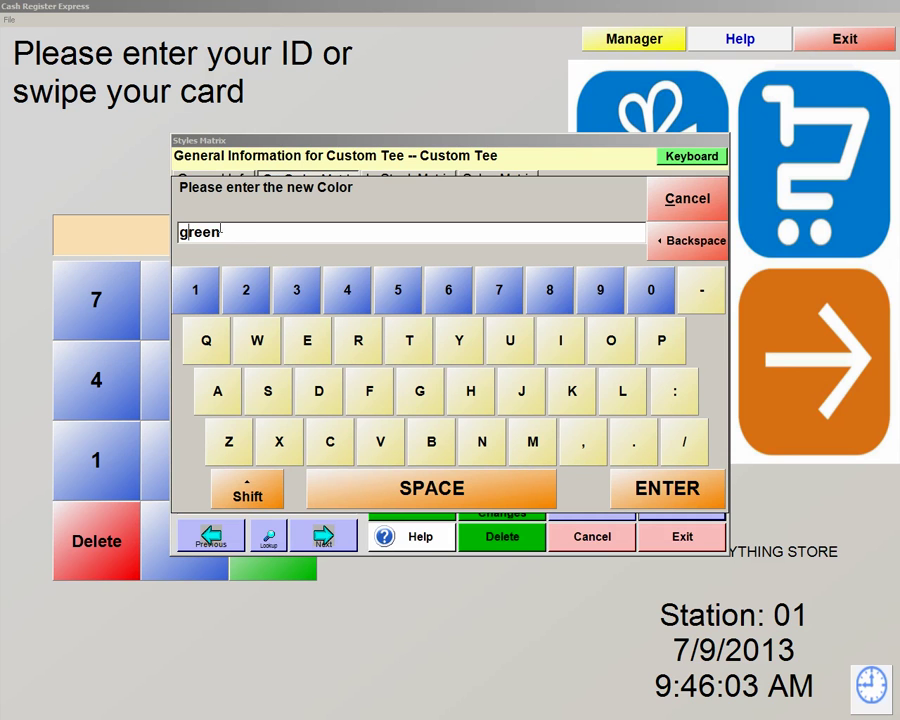
{"action": "key", "text": "Delete"}
{"action": "type", "text": "G"}
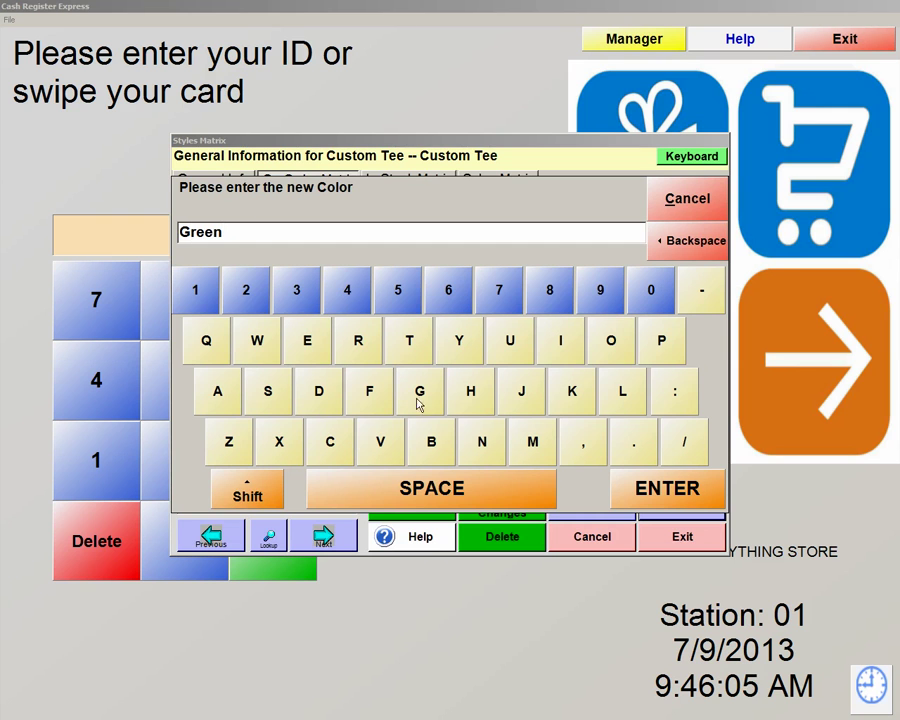
{"action": "left_click", "coordinate": [672, 498]}
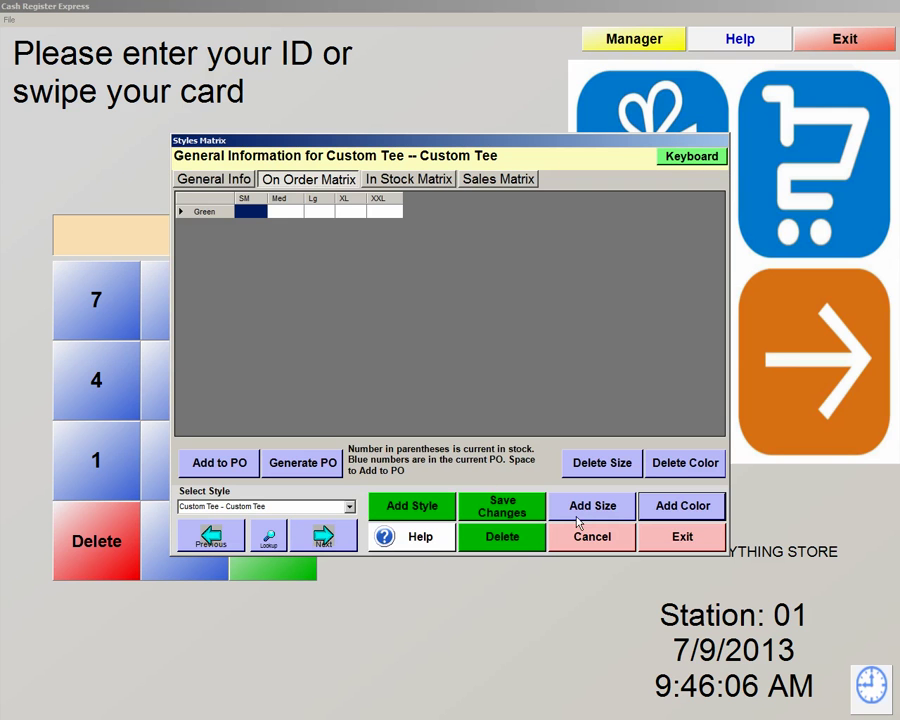
{"action": "left_click", "coordinate": [689, 508]}
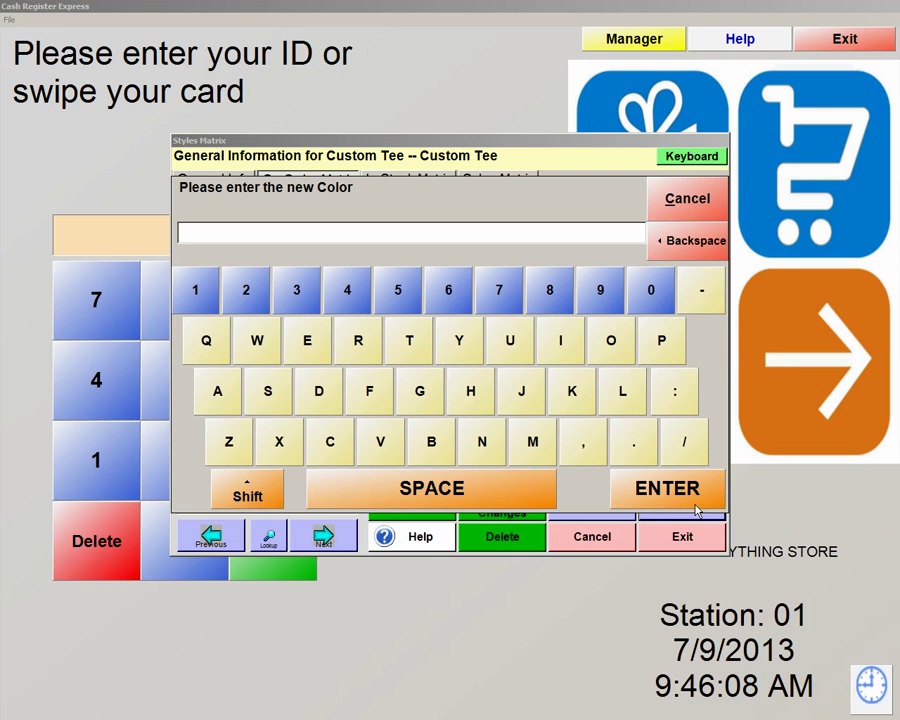
{"action": "type", "text": "Red"}
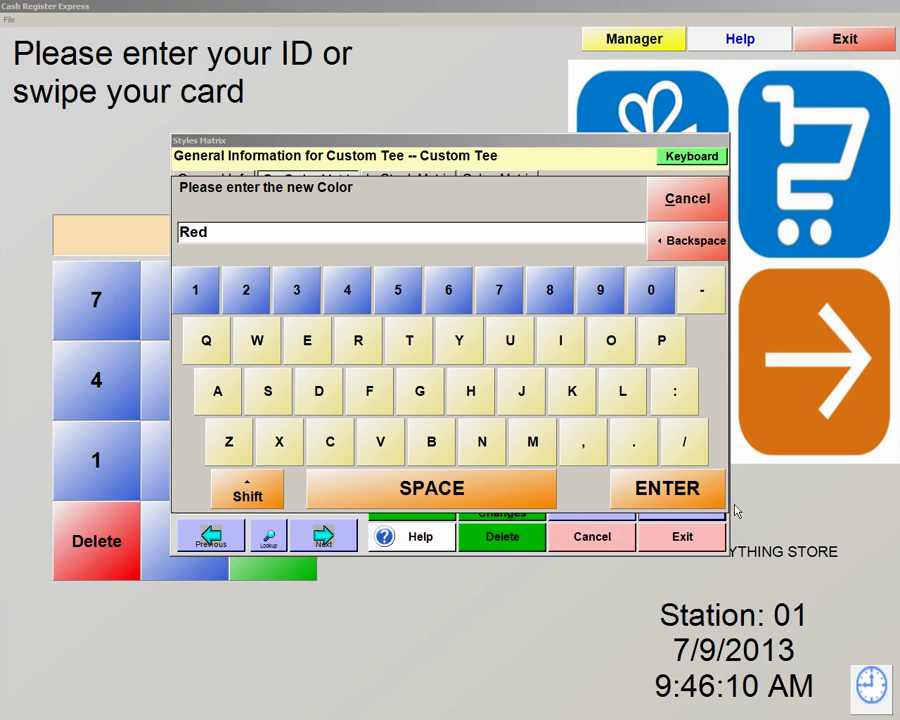
{"action": "left_click", "coordinate": [693, 486]}
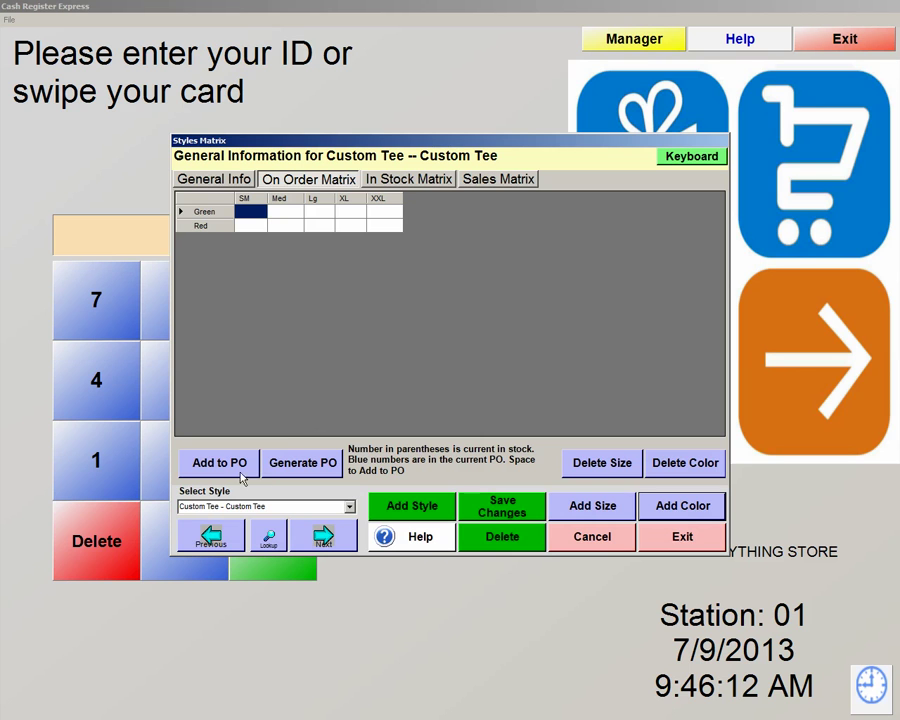
Add Black and White colour rows, then save the matrix changes
{"action": "left_click", "coordinate": [680, 516]}
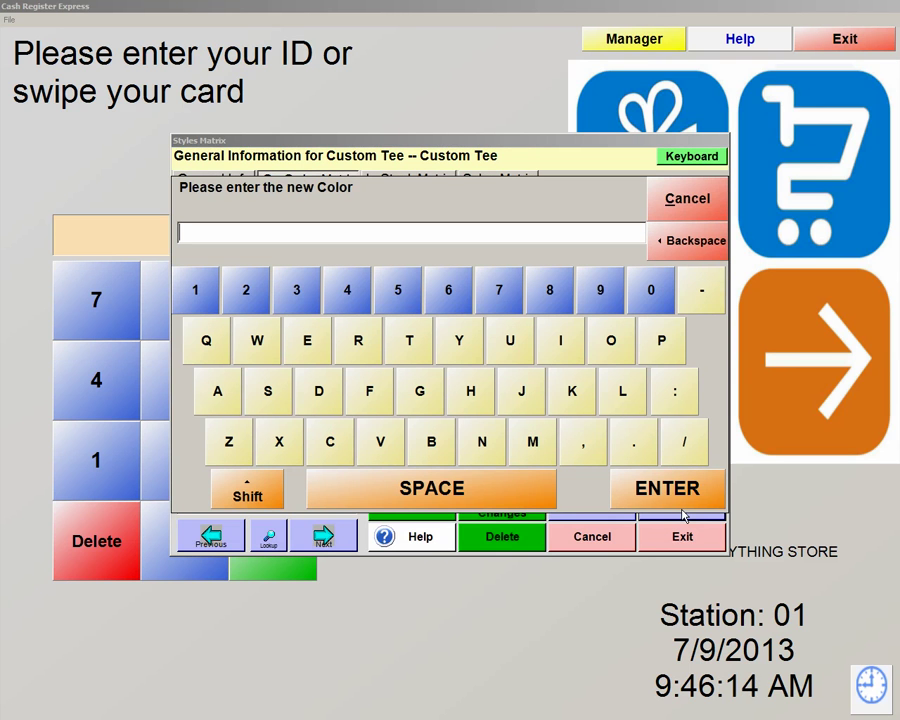
{"action": "type", "text": "Black"}
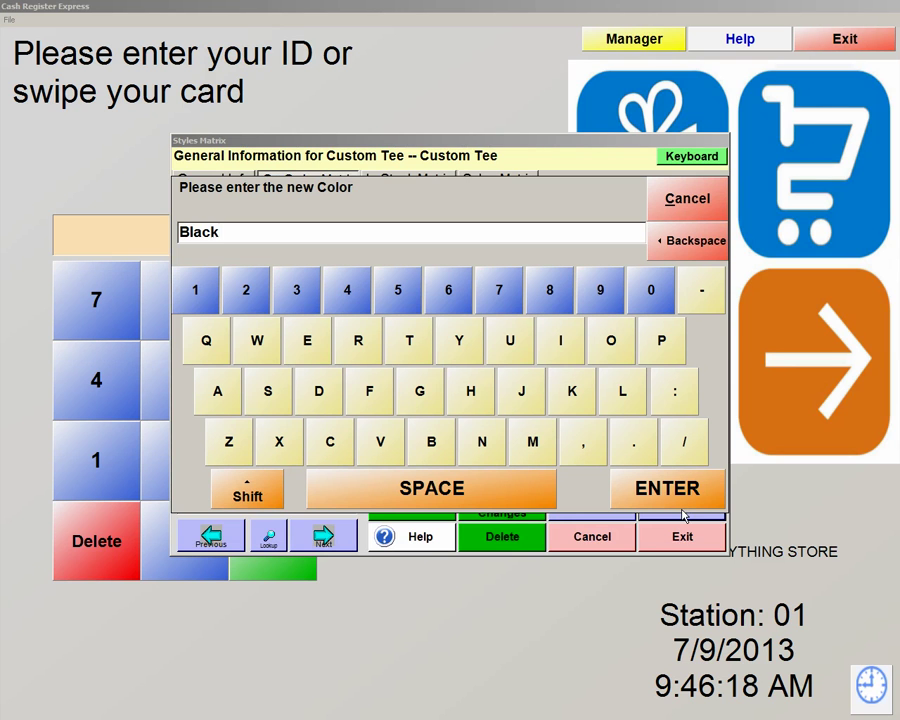
{"action": "left_click", "coordinate": [687, 486]}
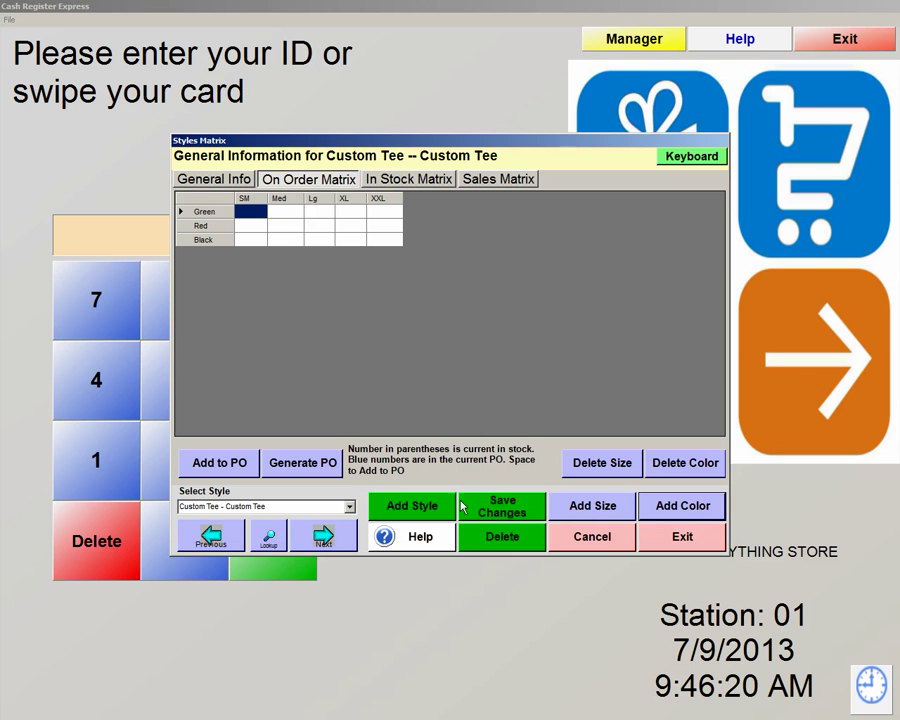
{"action": "left_click", "coordinate": [686, 511]}
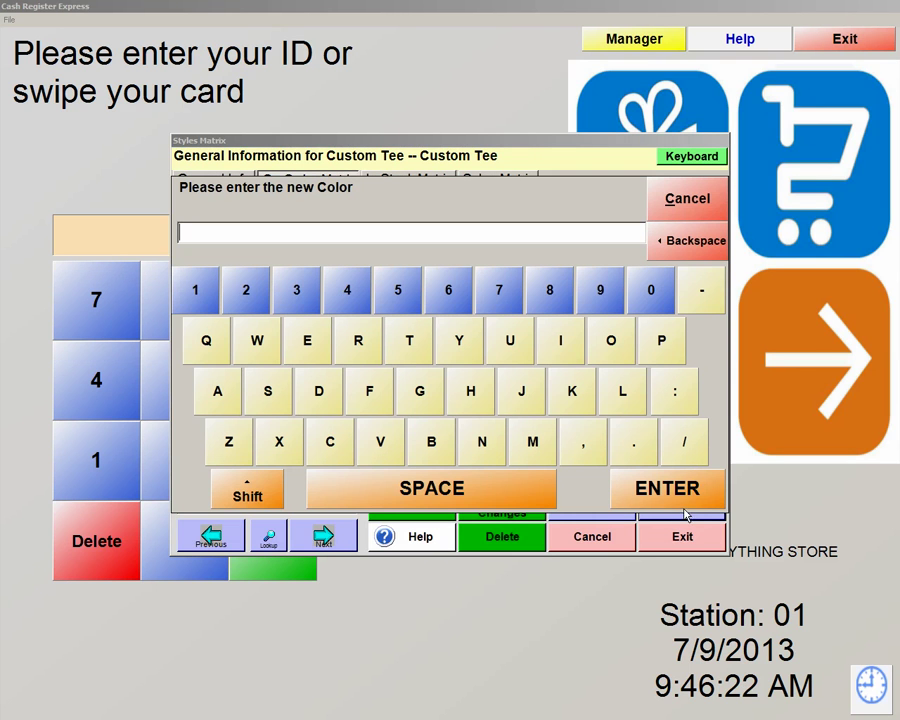
{"action": "type", "text": "W"}
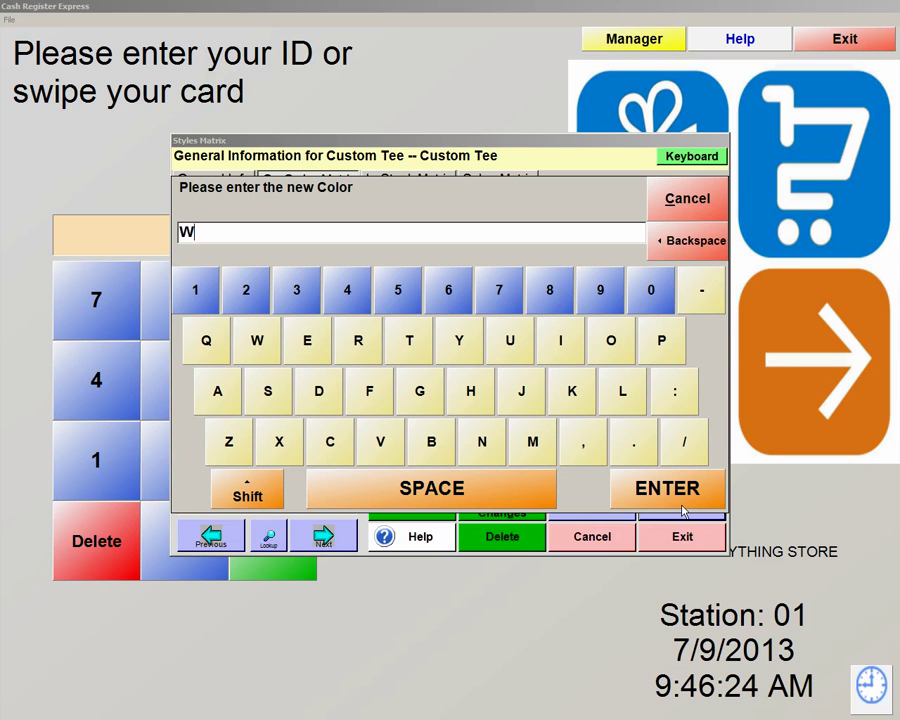
{"action": "type", "text": "hite"}
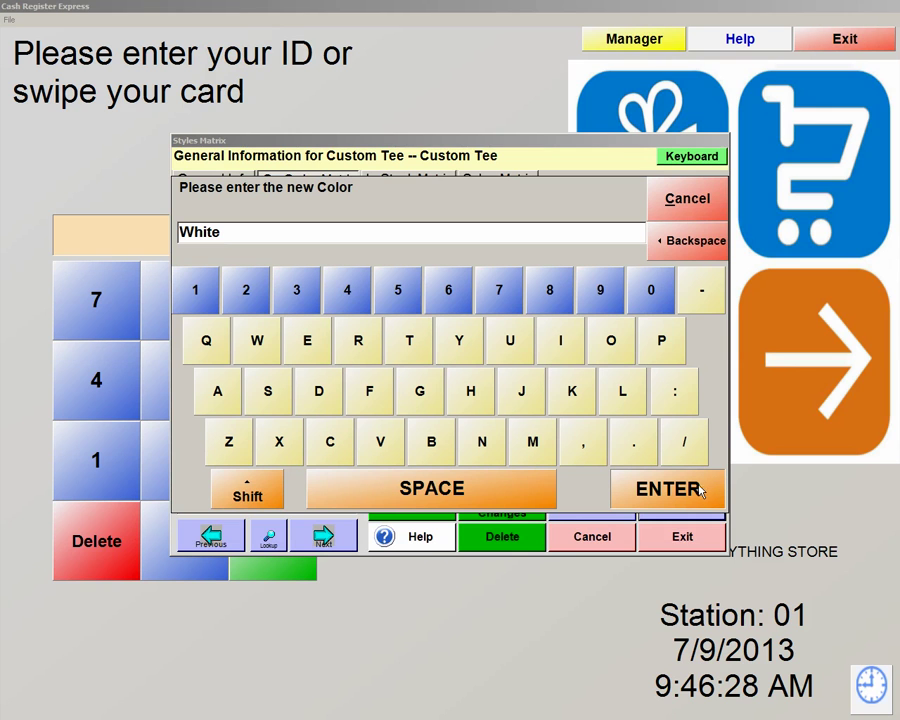
{"action": "left_click", "coordinate": [699, 489]}
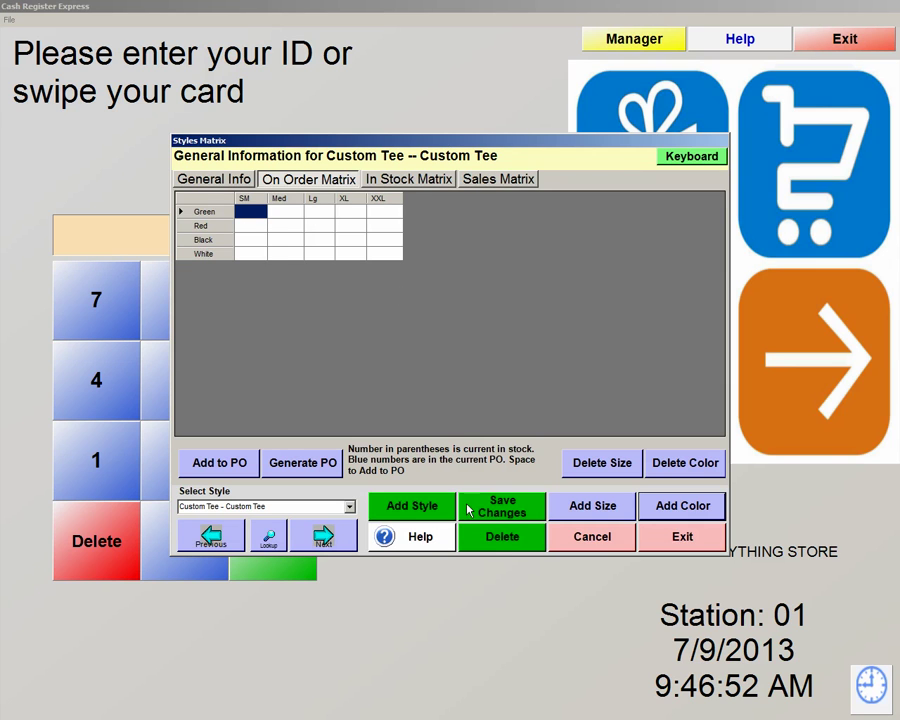
{"action": "left_click", "coordinate": [514, 508]}
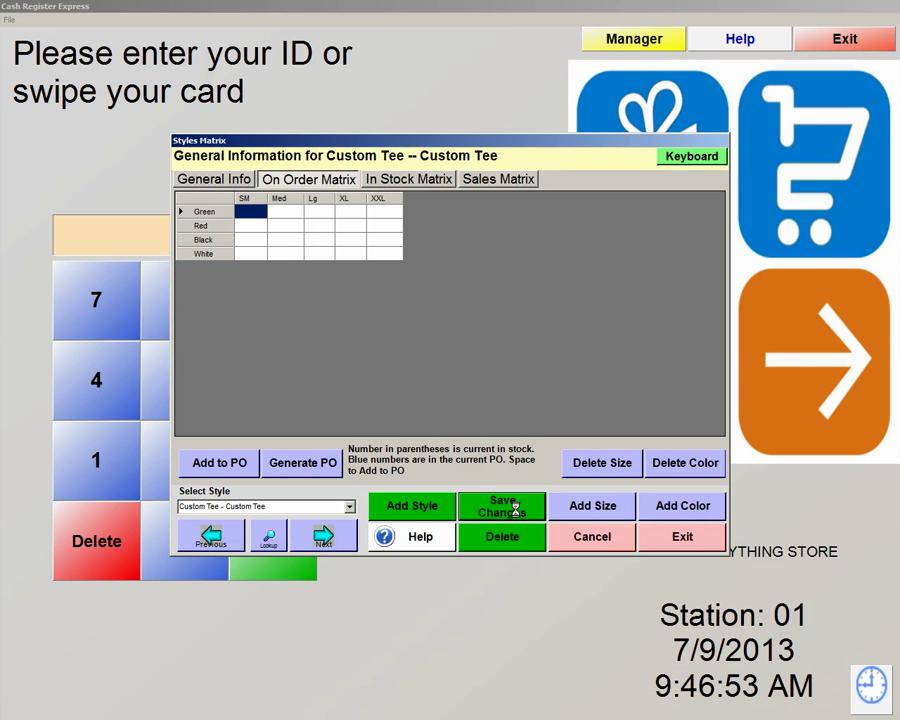
In the In Stock Matrix, record Green stock of 5 SM and 2 Med
{"action": "left_click", "coordinate": [411, 178]}
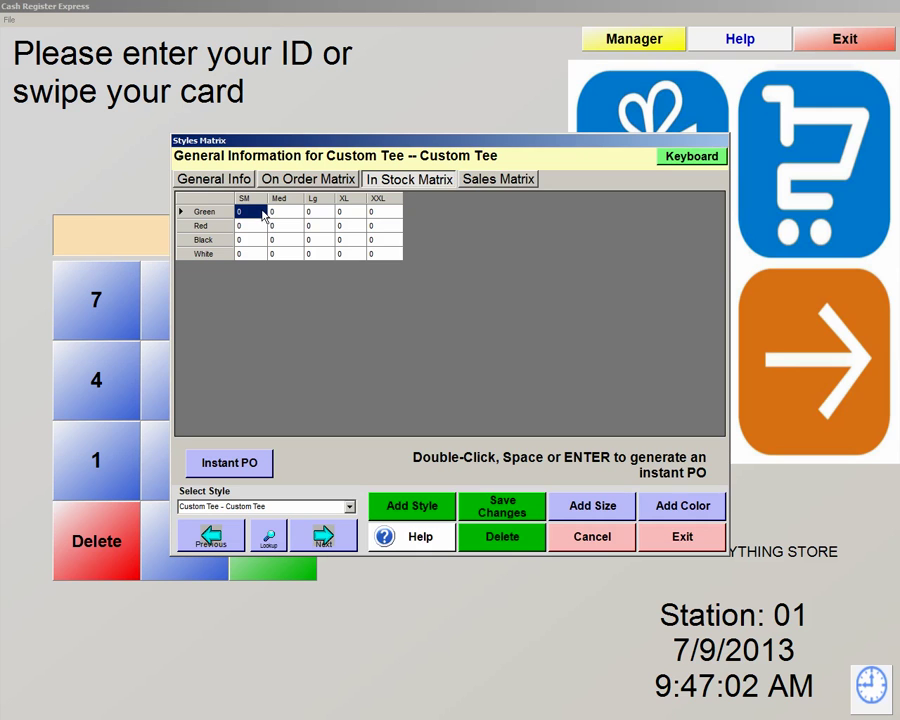
{"action": "double_click", "coordinate": [253, 218]}
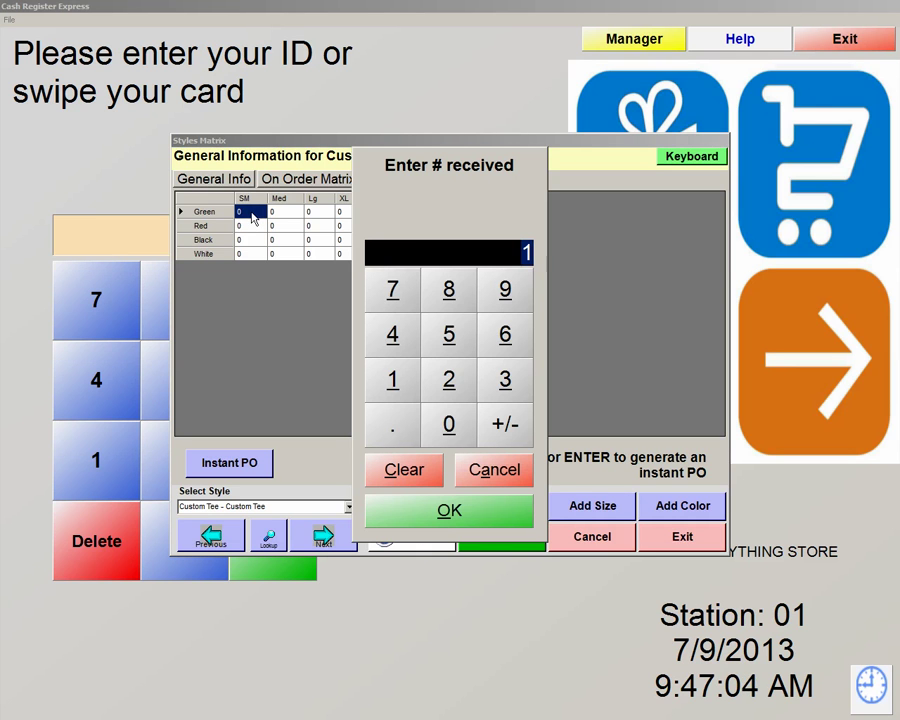
{"action": "type", "text": "5"}
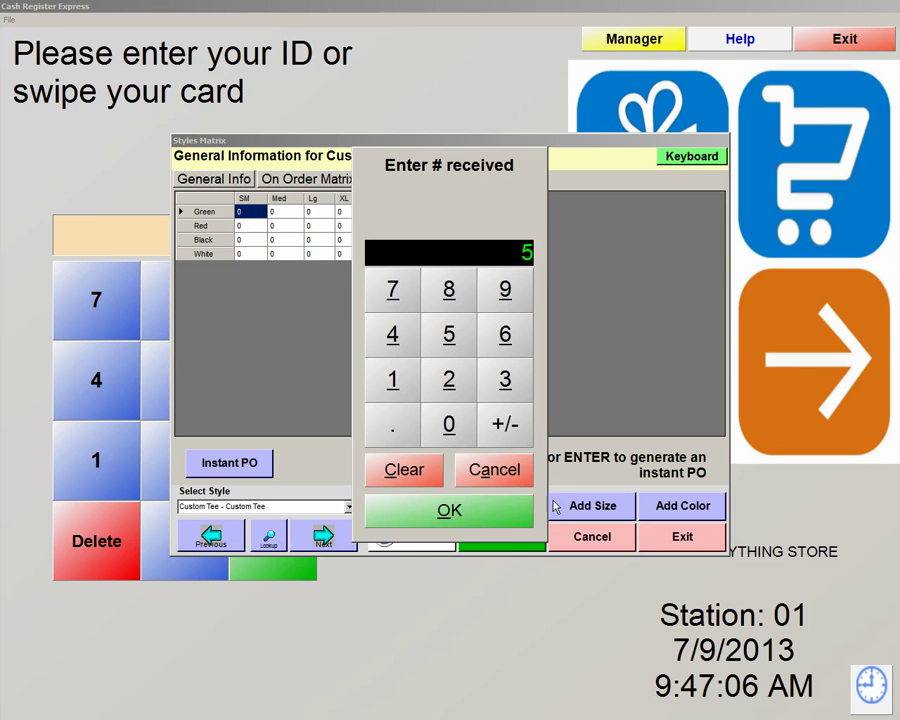
{"action": "left_click", "coordinate": [468, 513]}
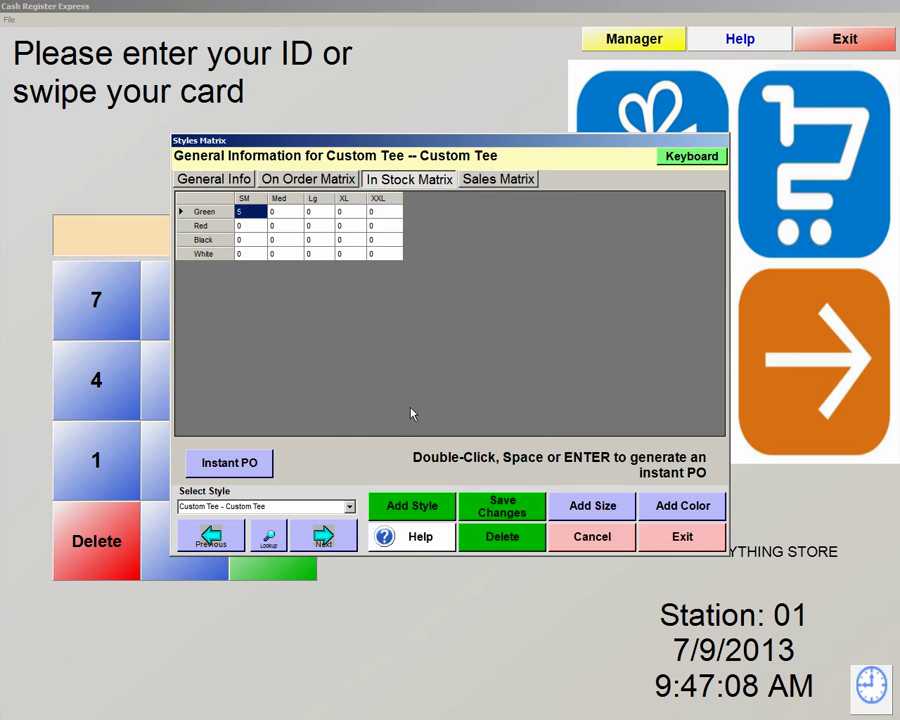
{"action": "double_click", "coordinate": [281, 210]}
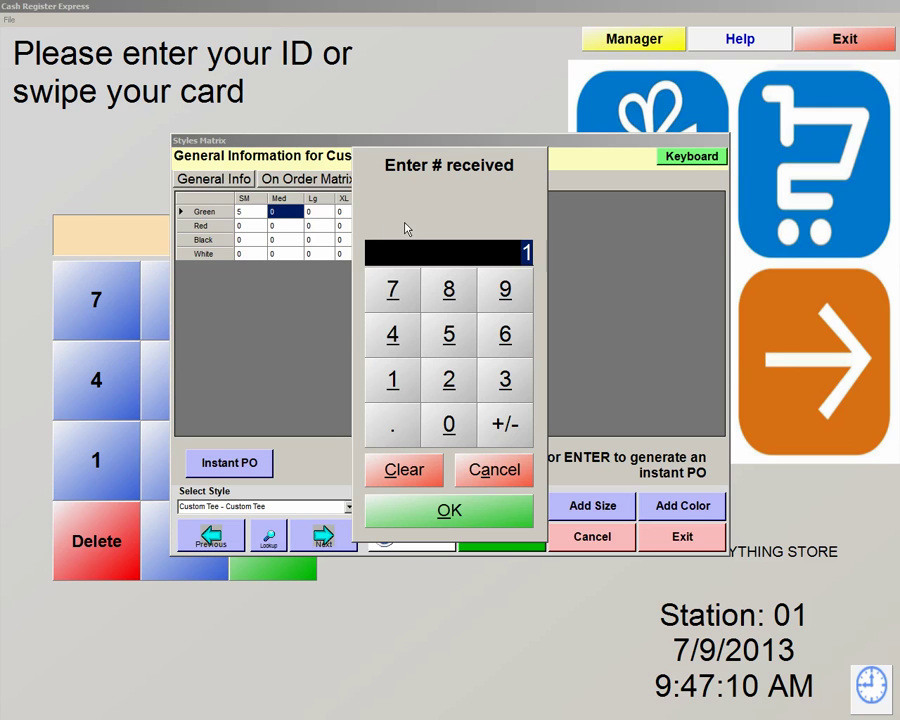
{"action": "type", "text": "2"}
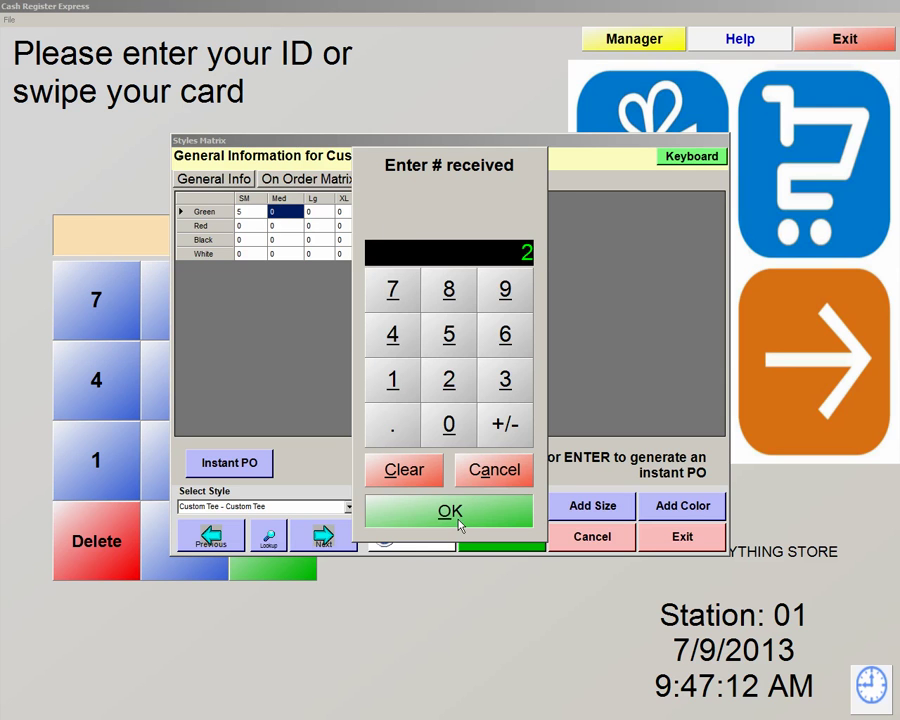
{"action": "left_click", "coordinate": [458, 520]}
Record Green stock of 2 each for Lg, XL and XXL
{"action": "double_click", "coordinate": [324, 214]}
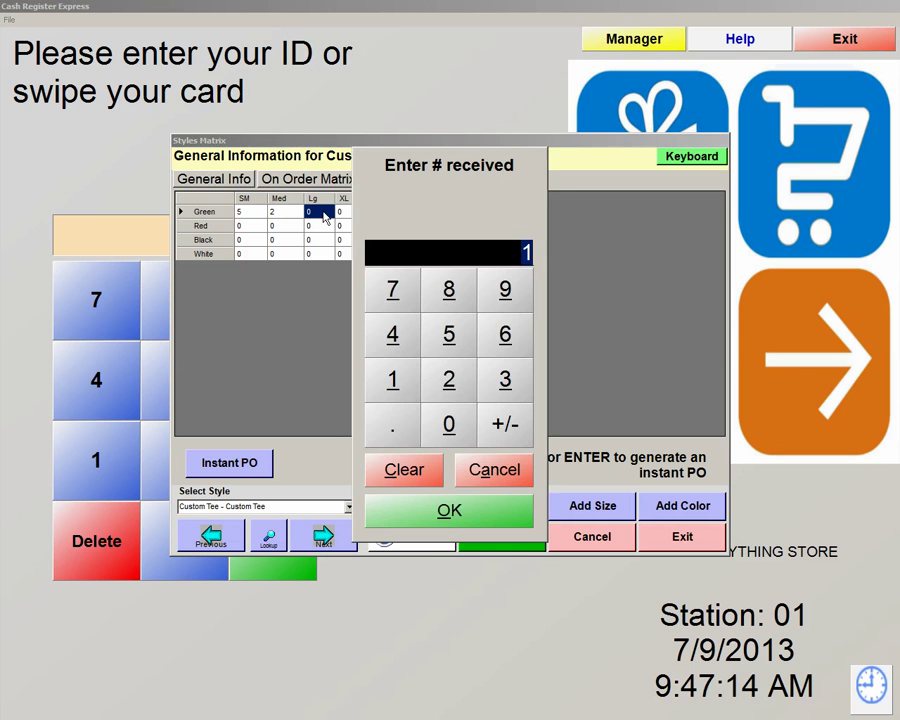
{"action": "type", "text": "2"}
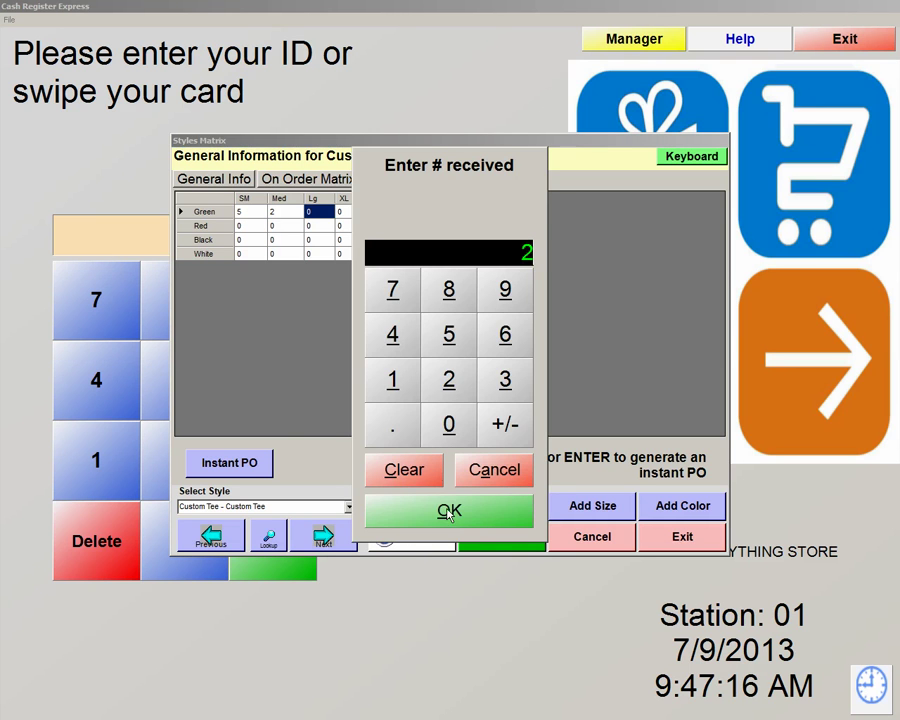
{"action": "left_click", "coordinate": [449, 510]}
{"action": "double_click", "coordinate": [342, 213]}
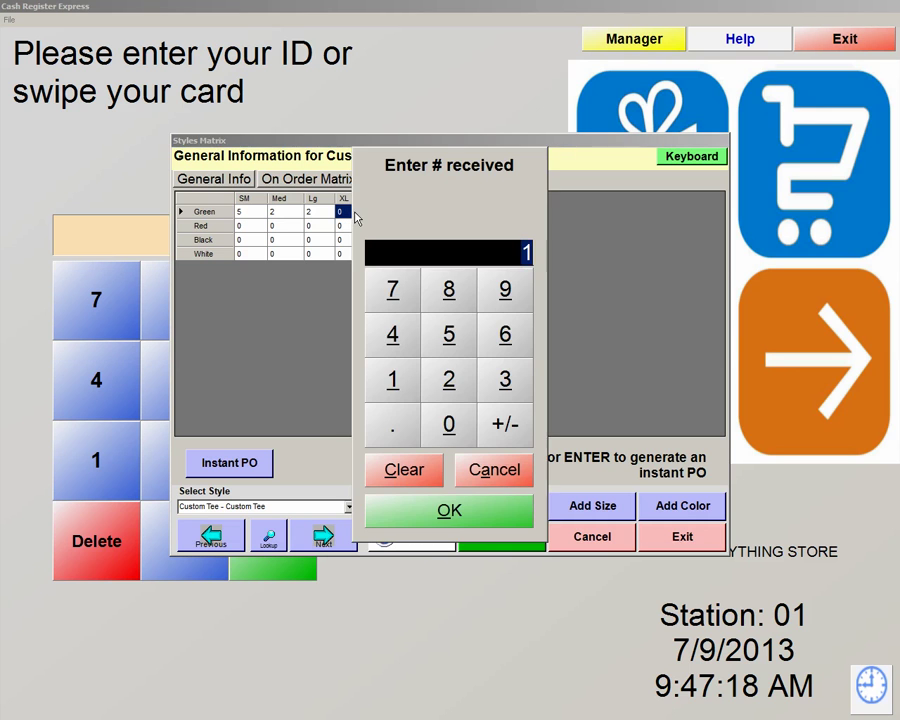
{"action": "type", "text": "2"}
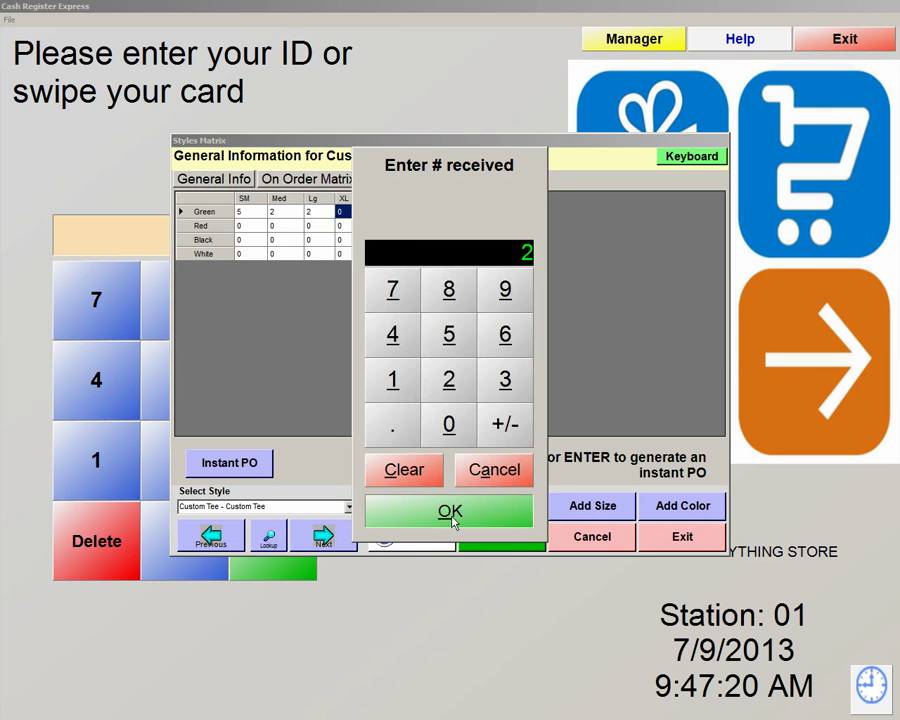
{"action": "left_click", "coordinate": [450, 510]}
{"action": "double_click", "coordinate": [390, 221]}
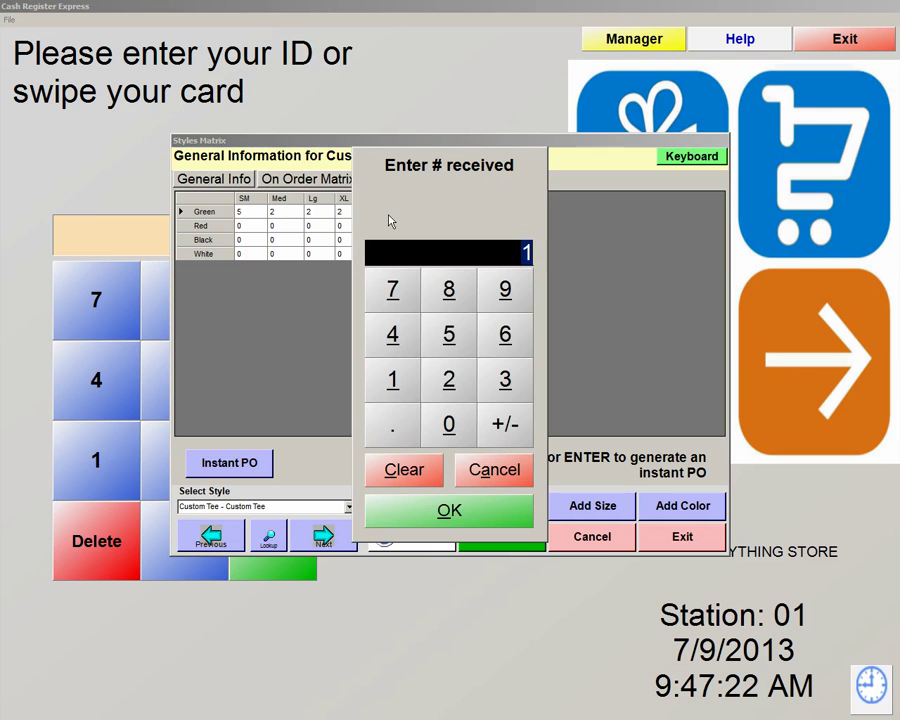
{"action": "left_click", "coordinate": [450, 381]}
{"action": "left_click", "coordinate": [450, 381]}
{"action": "left_click", "coordinate": [450, 510]}
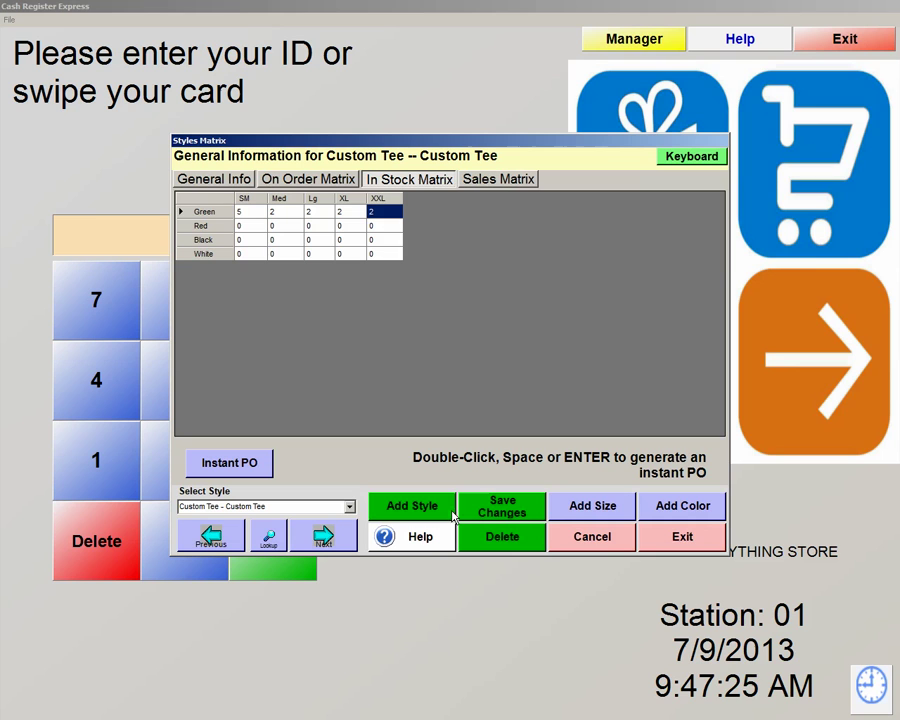
{"action": "left_click", "coordinate": [252, 229]}
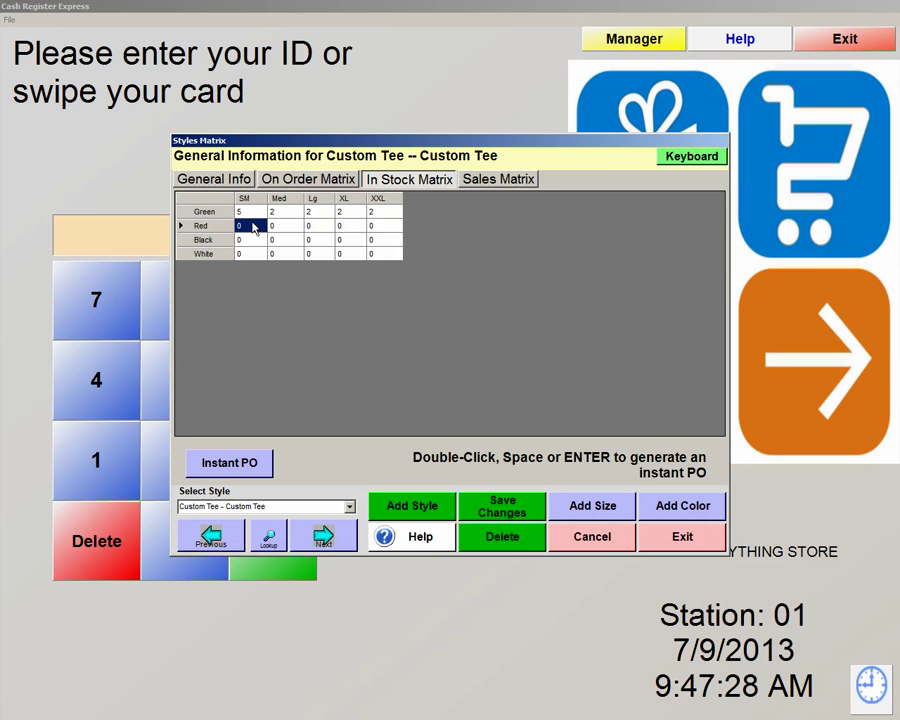
Set Red stock to 5 for SM, Med and Lg
{"action": "double_click", "coordinate": [252, 229]}
{"action": "type", "text": "5"}
{"action": "left_click", "coordinate": [437, 522]}
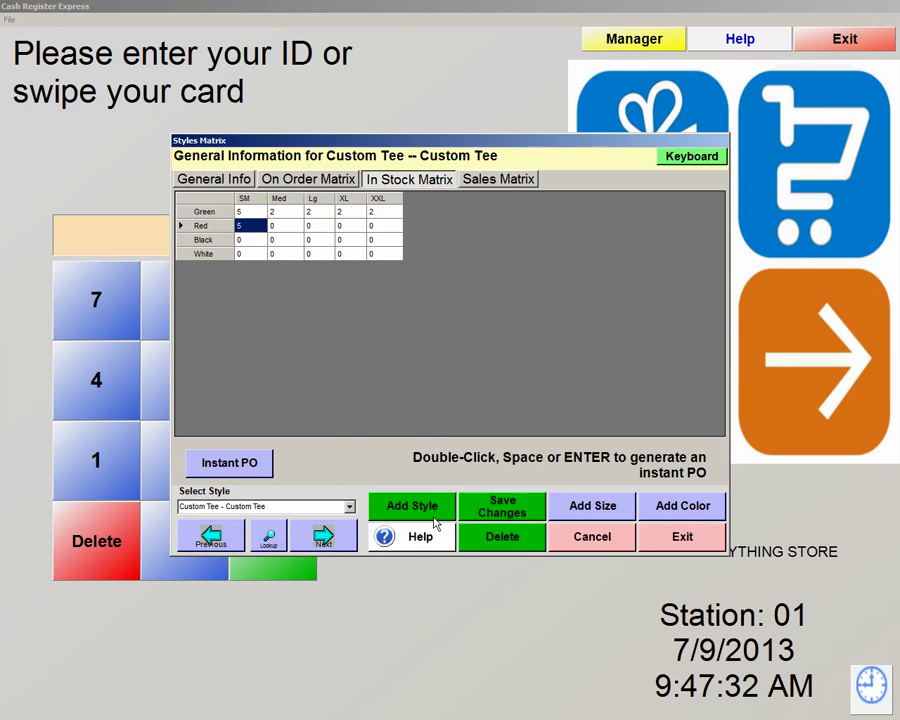
{"action": "double_click", "coordinate": [292, 225]}
{"action": "type", "text": "5"}
{"action": "left_click", "coordinate": [460, 510]}
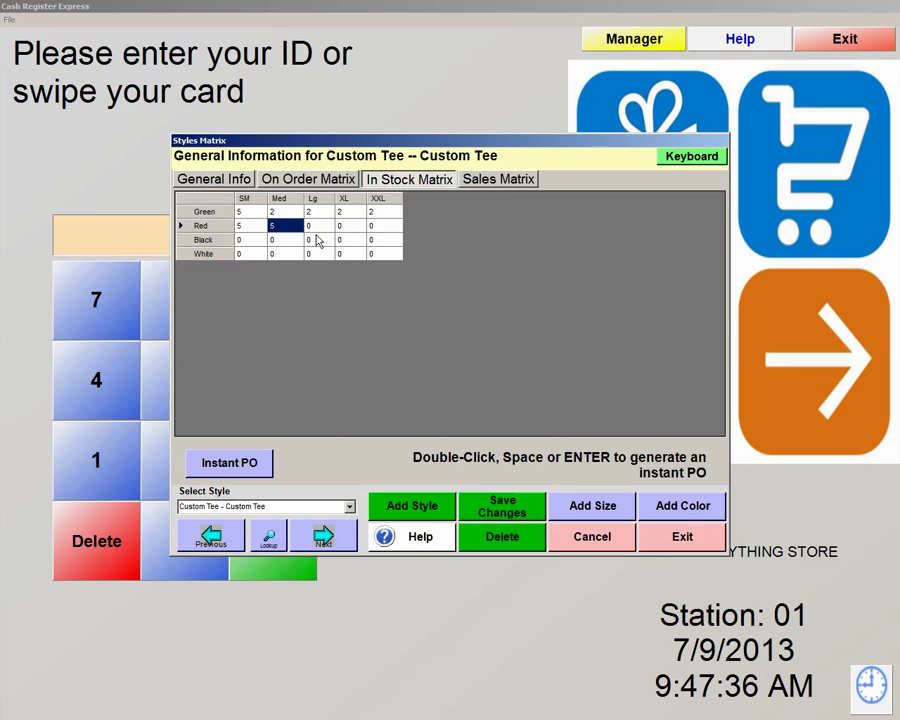
{"action": "left_click", "coordinate": [313, 229]}
{"action": "left_click", "coordinate": [313, 231]}
{"action": "left_click", "coordinate": [452, 340]}
{"action": "left_click", "coordinate": [449, 505]}
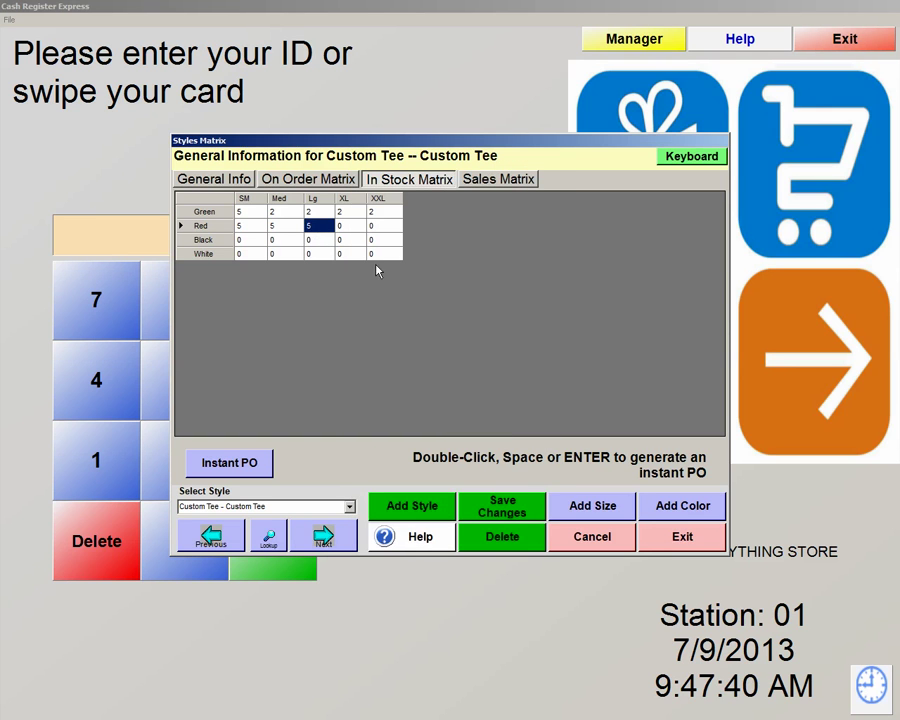
Set Red stock to 5 for XL and XXL
{"action": "left_click", "coordinate": [355, 228]}
{"action": "left_click", "coordinate": [355, 228]}
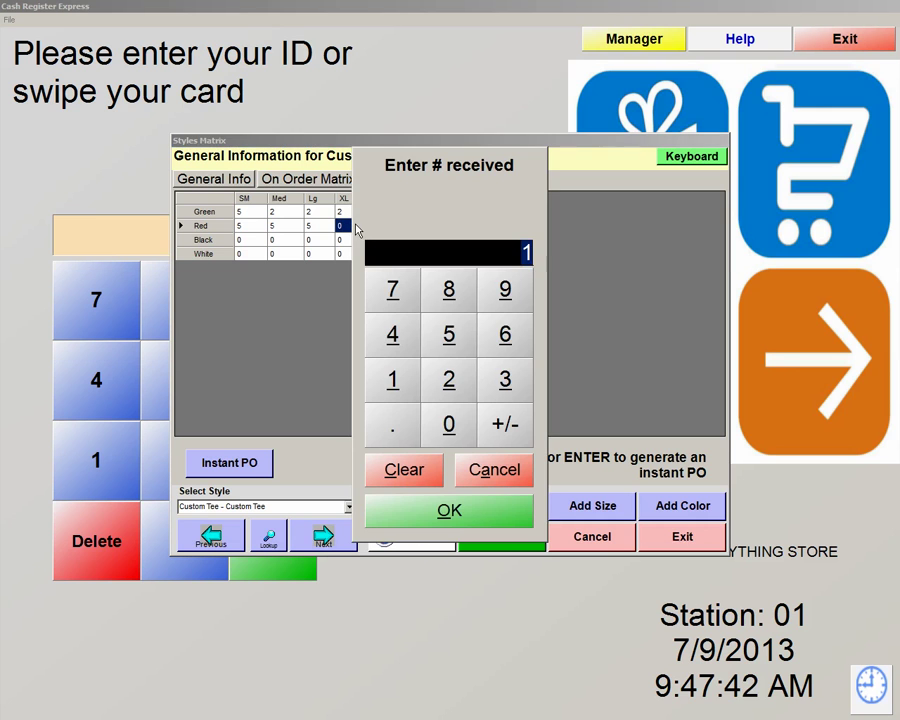
{"action": "left_click", "coordinate": [448, 338]}
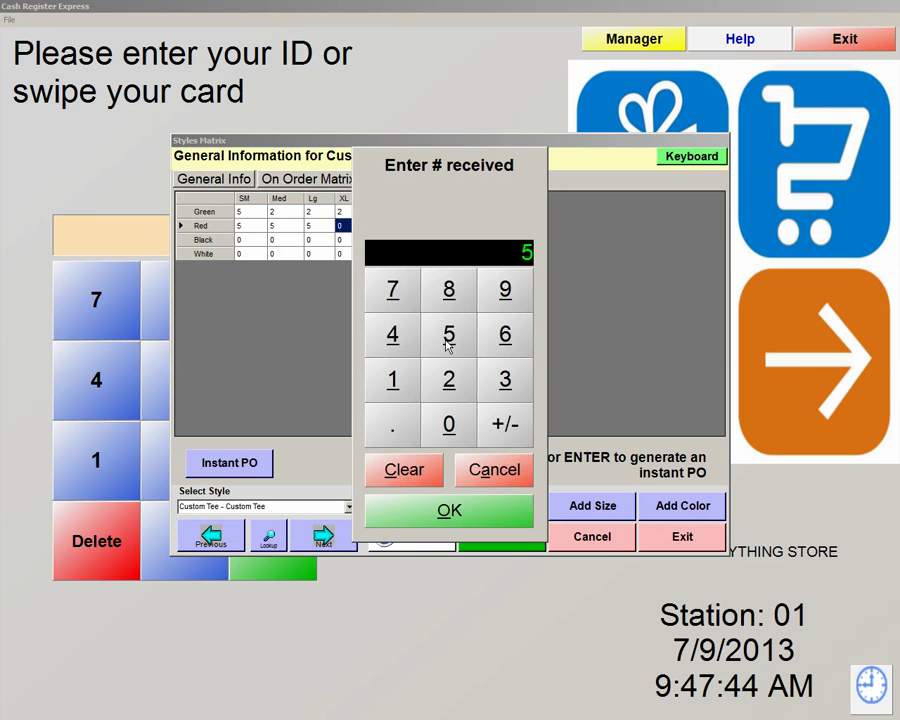
{"action": "left_click", "coordinate": [449, 510]}
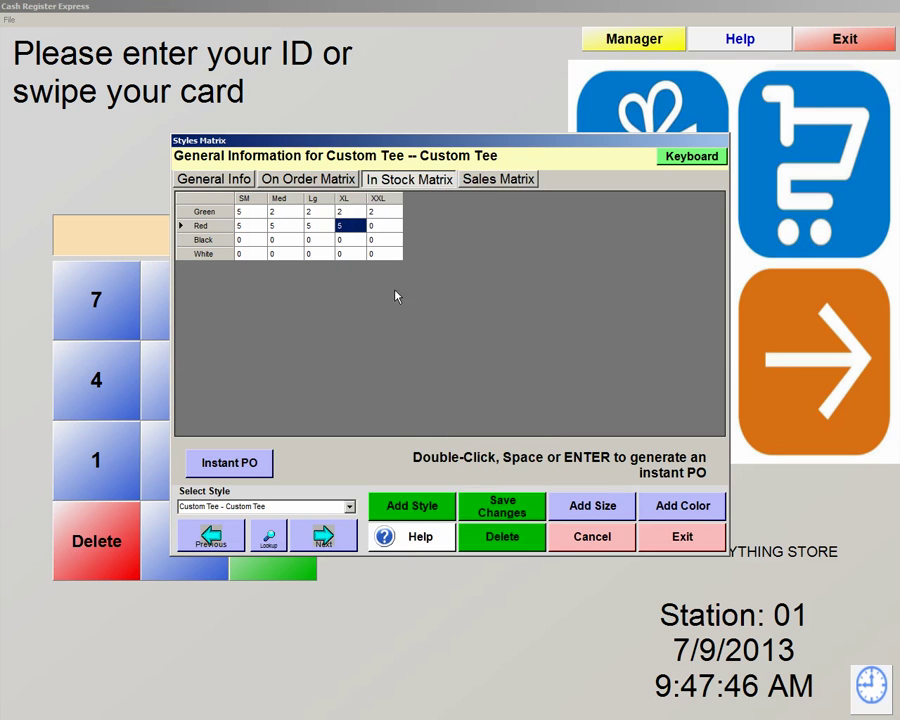
{"action": "left_click", "coordinate": [388, 230]}
{"action": "left_click", "coordinate": [388, 230]}
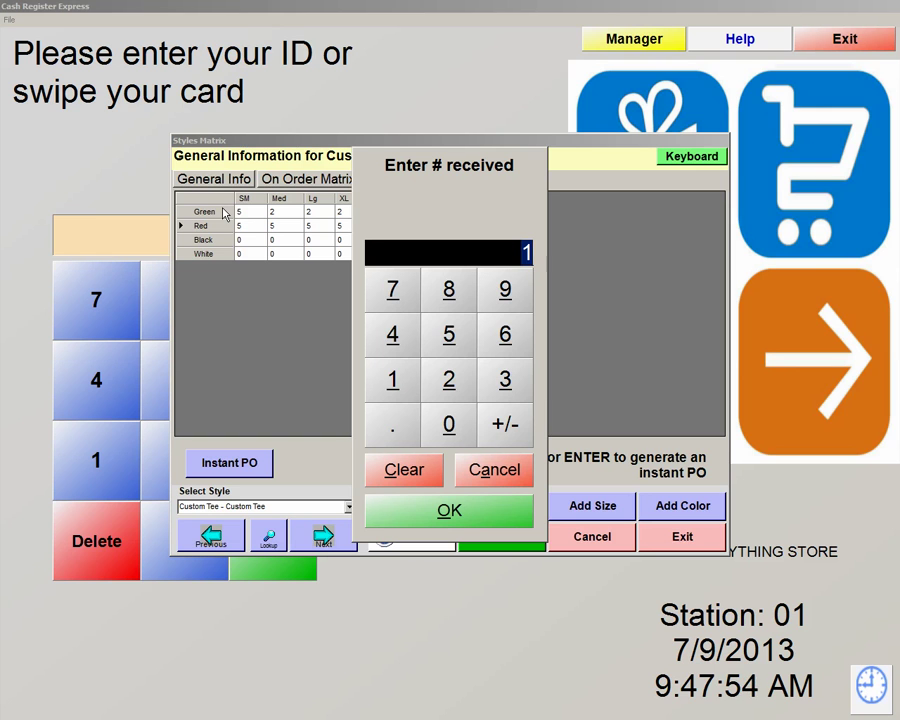
{"action": "left_click", "coordinate": [446, 340]}
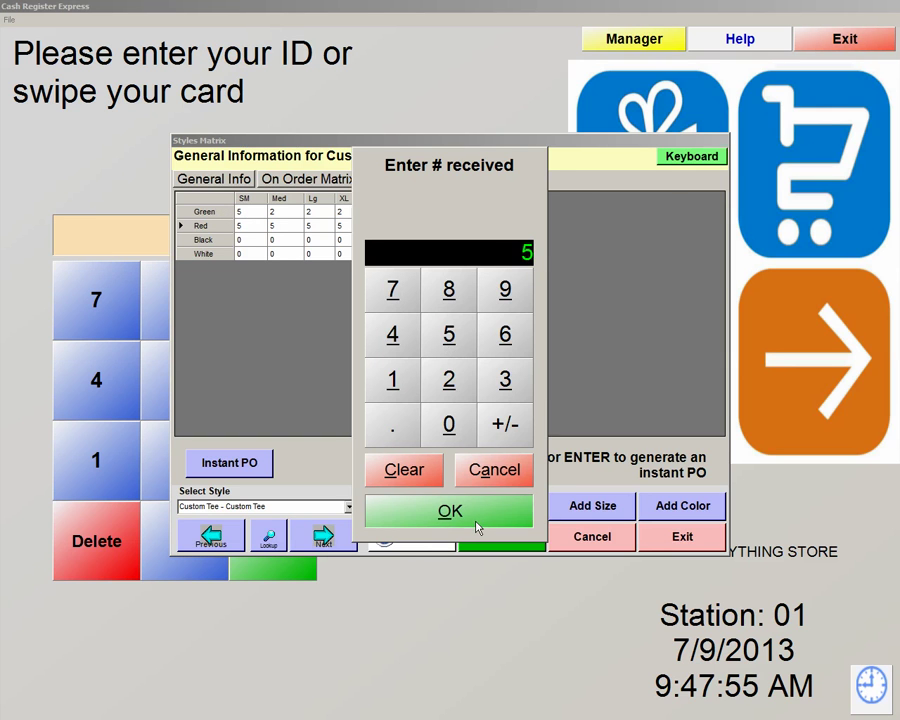
{"action": "left_click", "coordinate": [477, 527]}
Set Black stock to 5 for SM, Med, Lg, XL and XXL
{"action": "left_click", "coordinate": [252, 242]}
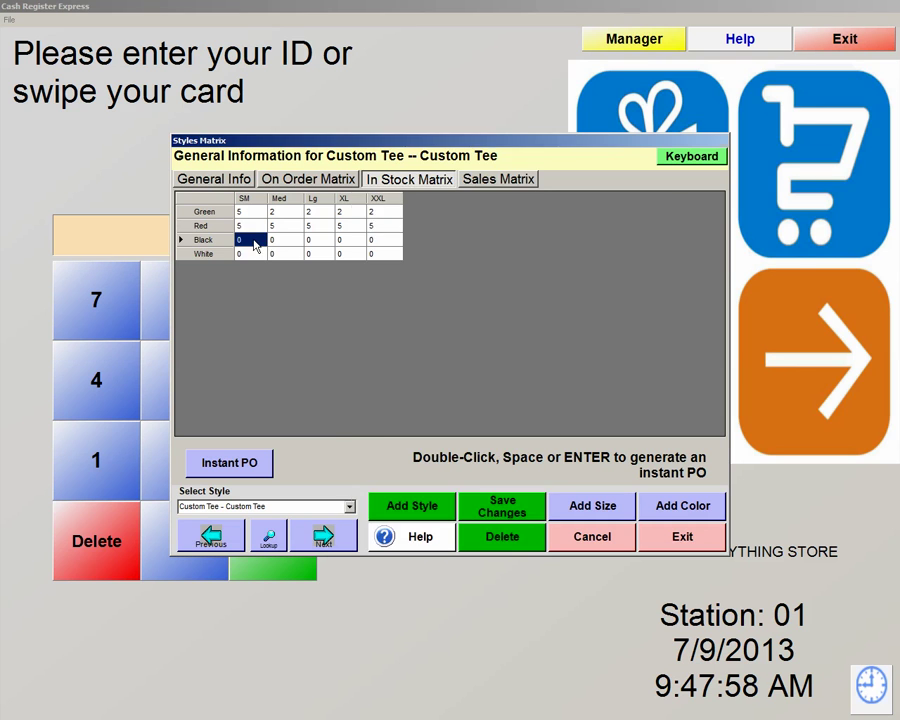
{"action": "double_click", "coordinate": [255, 245]}
{"action": "left_click", "coordinate": [449, 334]}
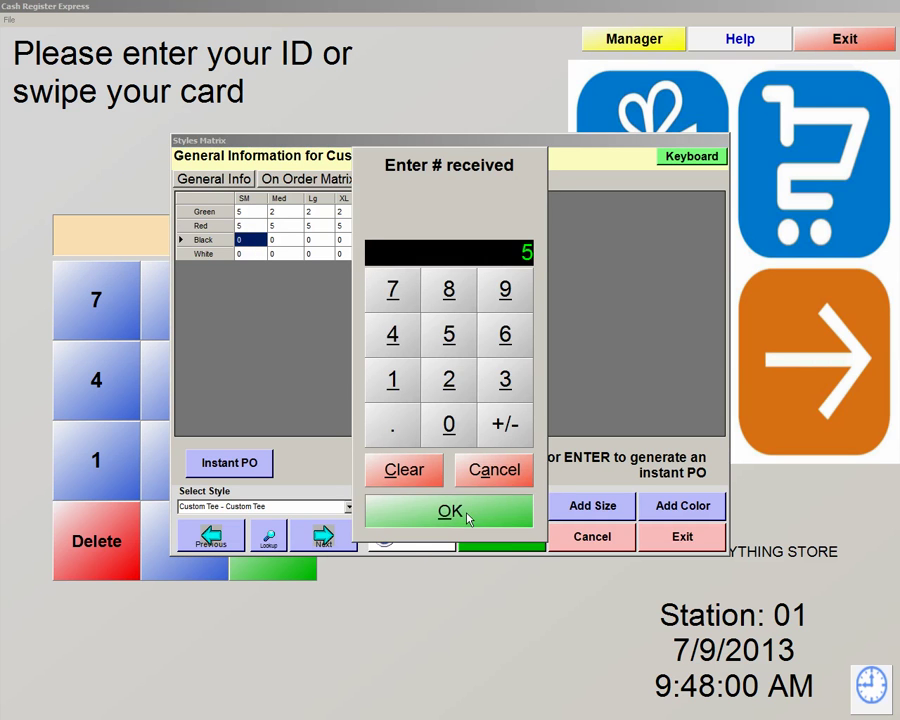
{"action": "left_click", "coordinate": [469, 512]}
{"action": "double_click", "coordinate": [293, 239]}
{"action": "left_click", "coordinate": [456, 345]}
{"action": "left_click", "coordinate": [462, 510]}
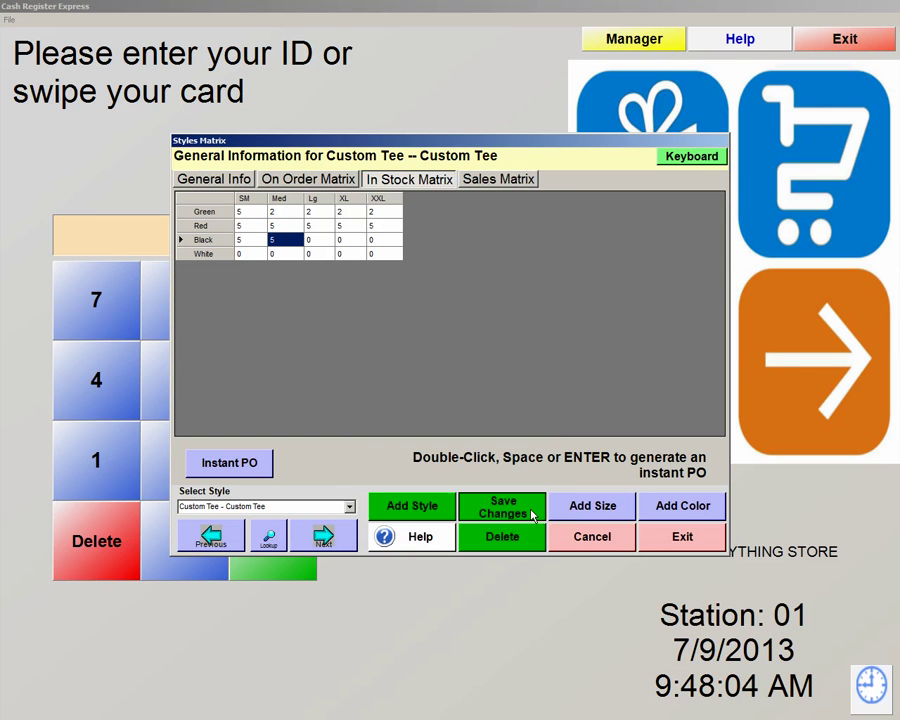
{"action": "double_click", "coordinate": [320, 240]}
{"action": "left_click", "coordinate": [449, 338]}
{"action": "left_click", "coordinate": [449, 510]}
{"action": "double_click", "coordinate": [343, 240]}
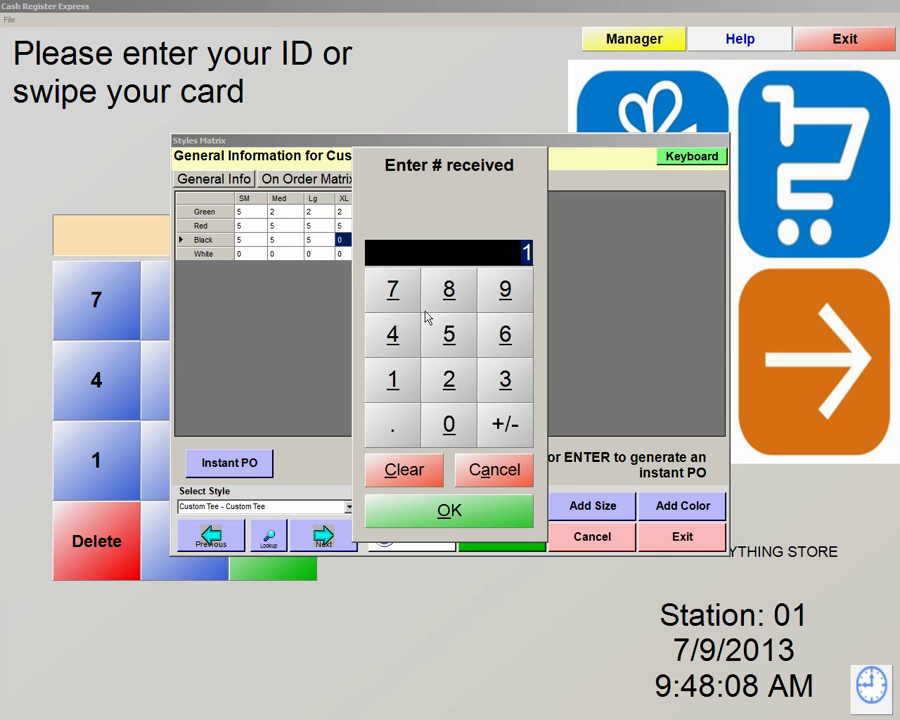
{"action": "left_click", "coordinate": [455, 336]}
{"action": "left_click", "coordinate": [458, 505]}
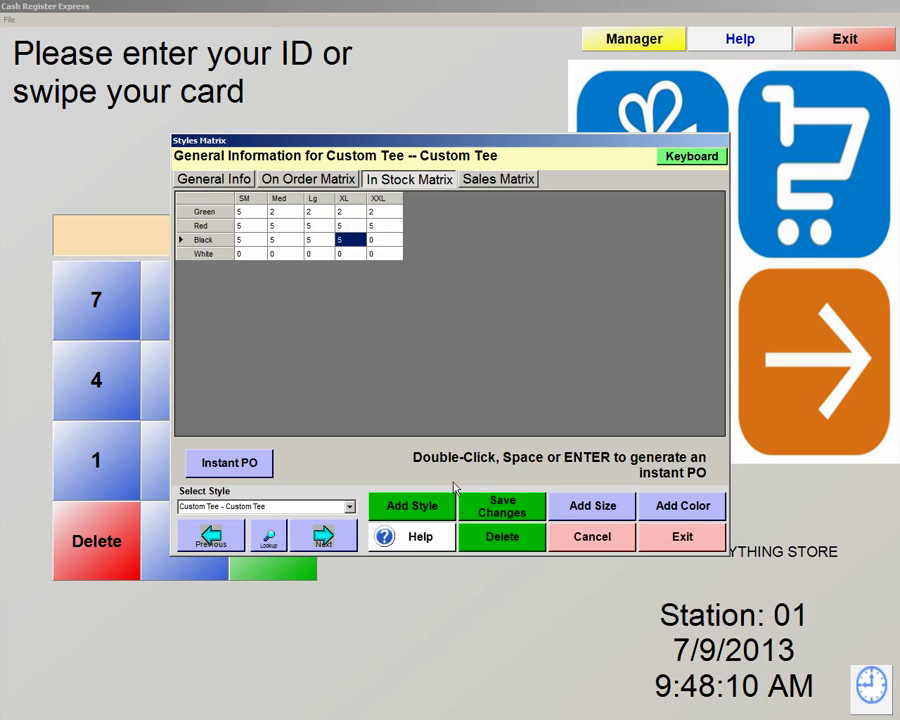
{"action": "double_click", "coordinate": [380, 241]}
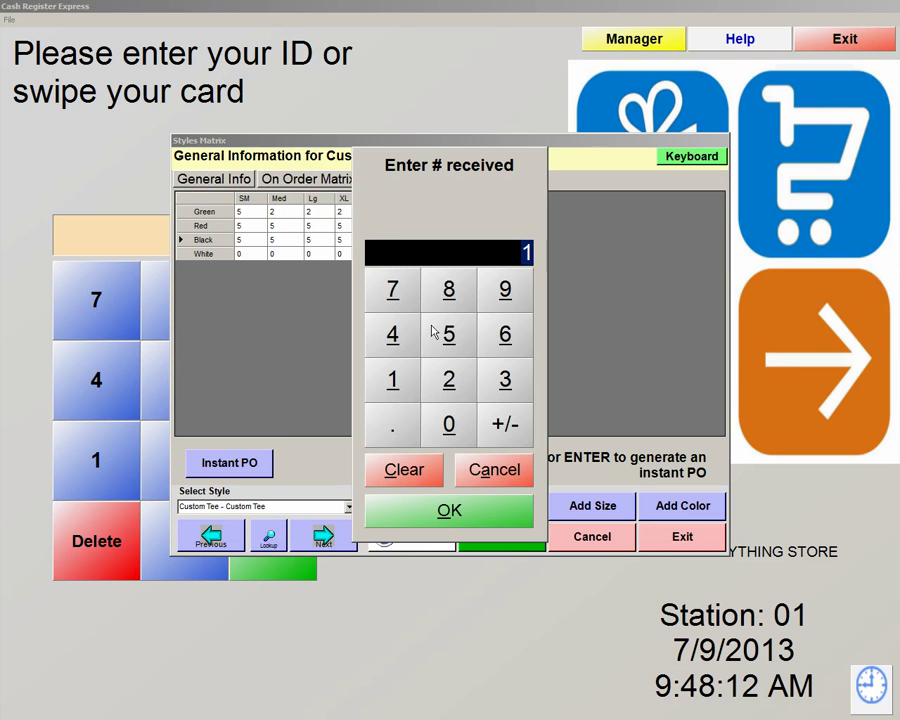
{"action": "left_click", "coordinate": [446, 346]}
{"action": "left_click", "coordinate": [446, 514]}
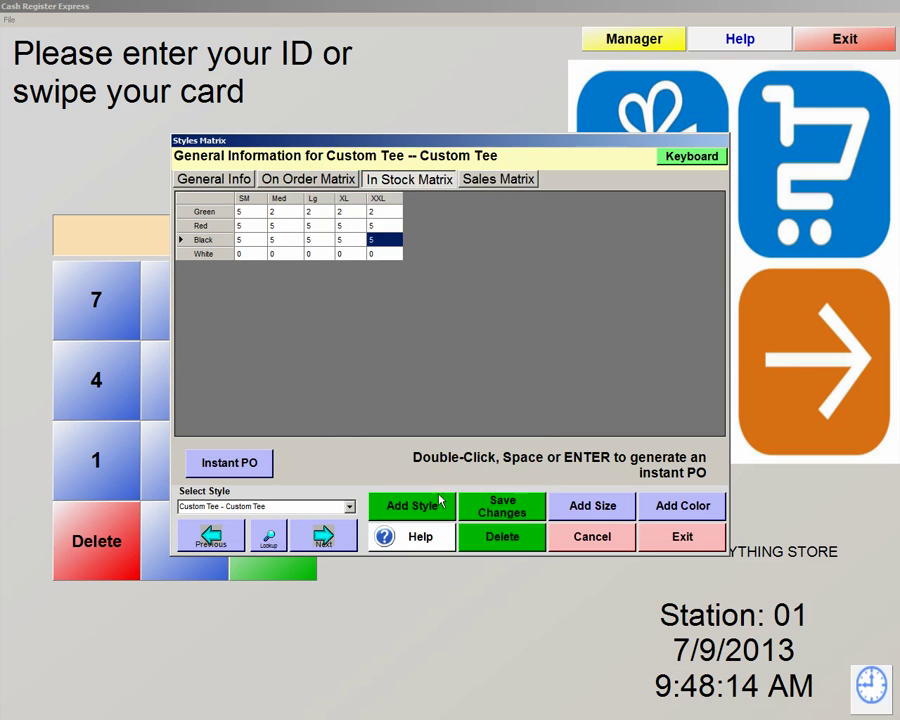
Set White stock to 5 for SM, Med, Lg, XL and XXL
{"action": "double_click", "coordinate": [241, 254]}
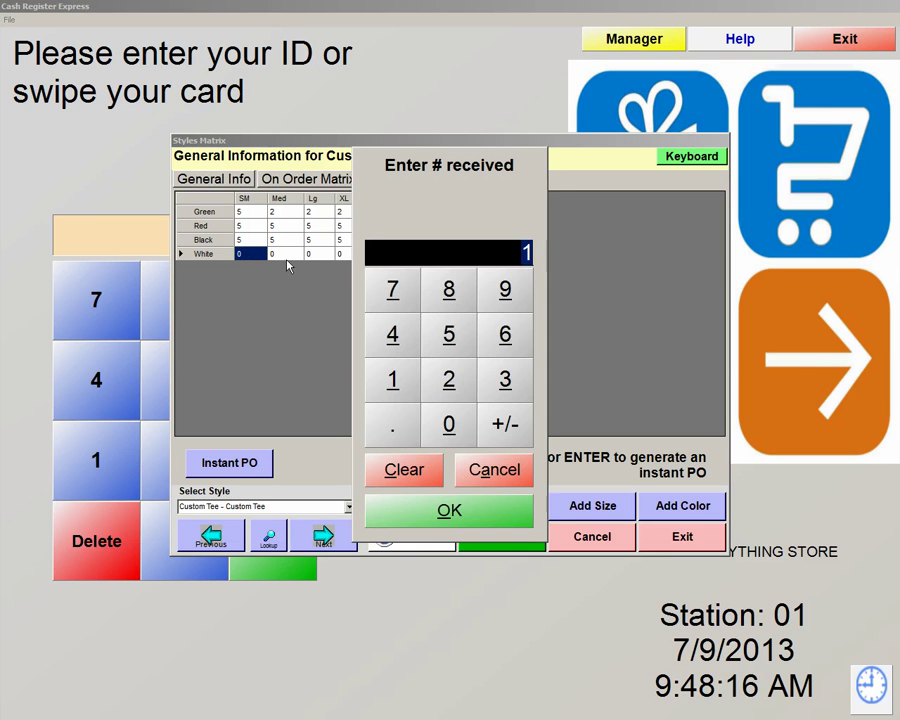
{"action": "left_click", "coordinate": [449, 334]}
{"action": "left_click", "coordinate": [459, 508]}
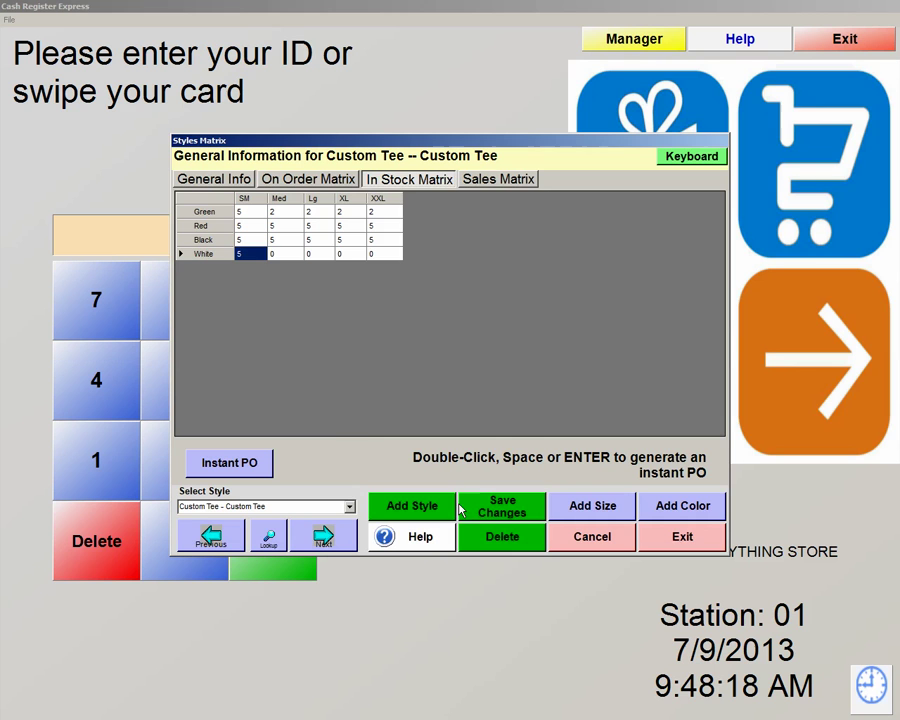
{"action": "double_click", "coordinate": [287, 253]}
{"action": "left_click", "coordinate": [445, 342]}
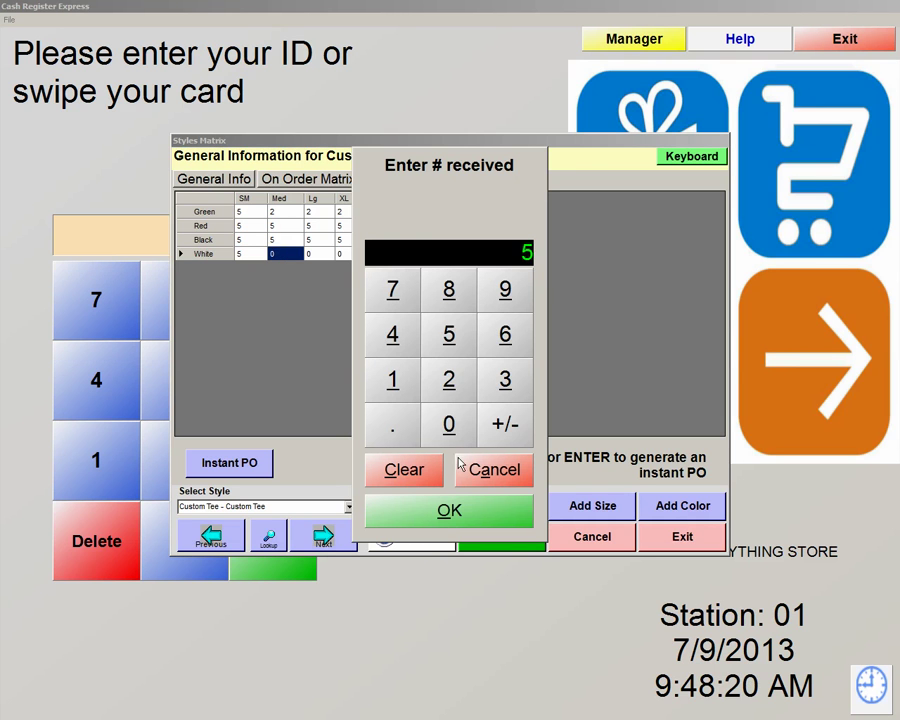
{"action": "left_click", "coordinate": [447, 508]}
{"action": "double_click", "coordinate": [314, 254]}
{"action": "left_click", "coordinate": [446, 343]}
{"action": "left_click", "coordinate": [449, 510]}
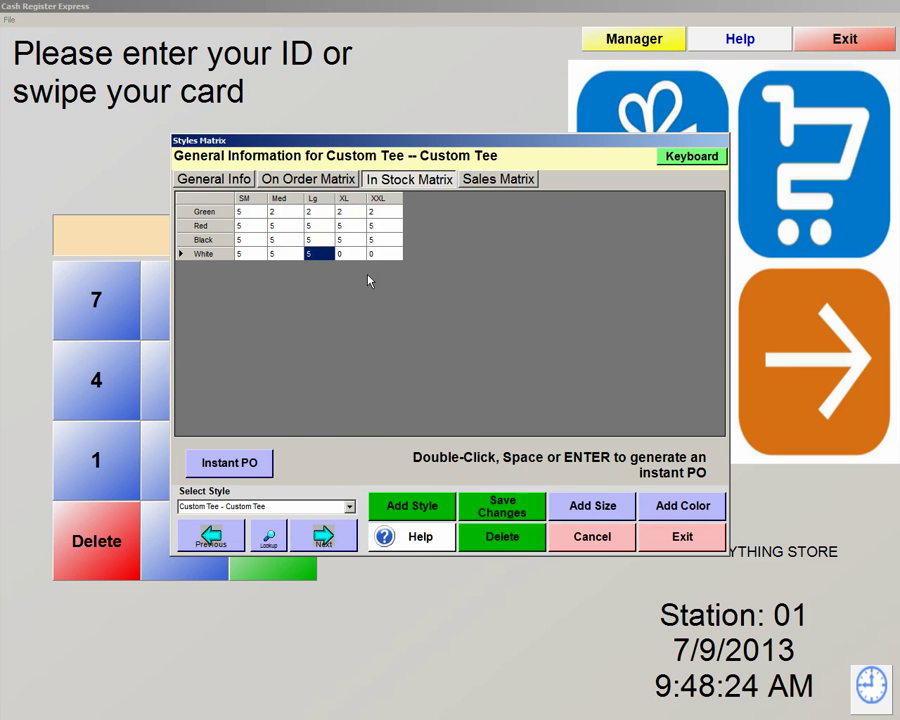
{"action": "double_click", "coordinate": [344, 254]}
{"action": "left_click", "coordinate": [448, 334]}
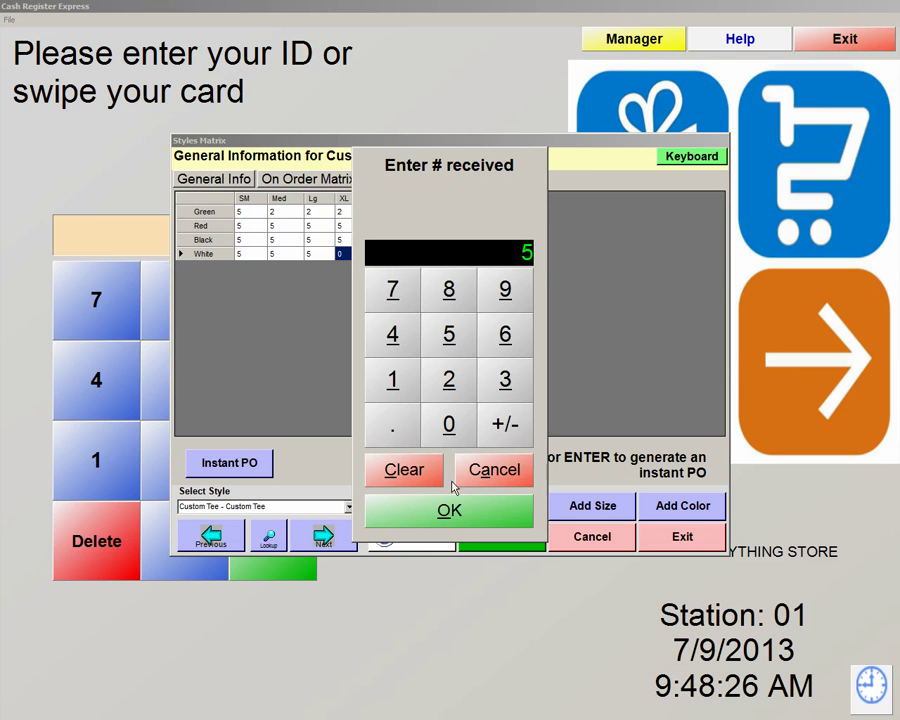
{"action": "left_click", "coordinate": [449, 510]}
{"action": "double_click", "coordinate": [375, 254]}
{"action": "left_click", "coordinate": [449, 334]}
{"action": "left_click", "coordinate": [478, 504]}
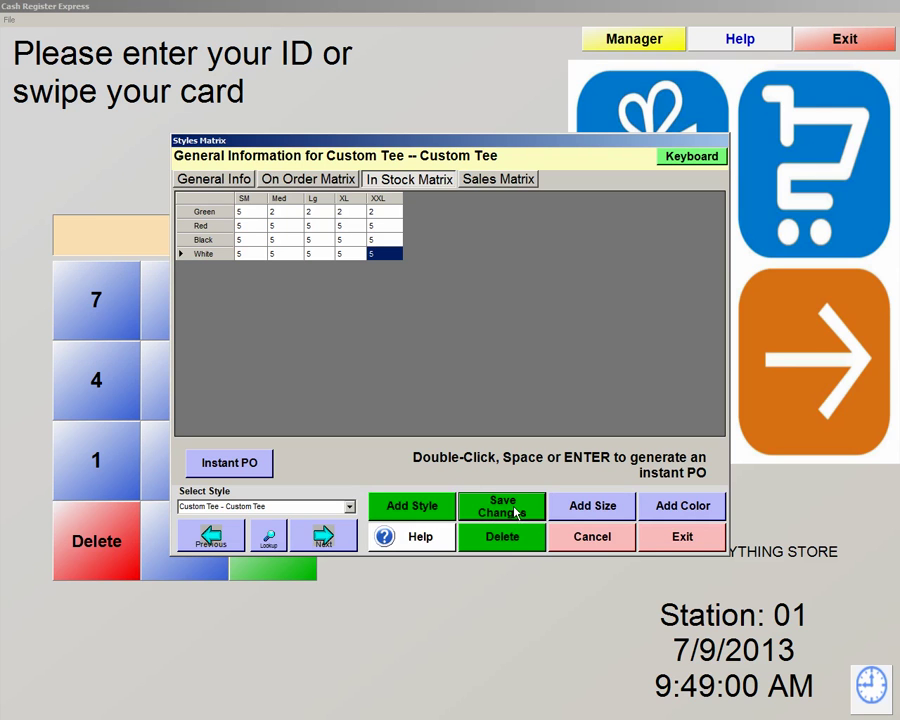
{"action": "left_click", "coordinate": [680, 543]}
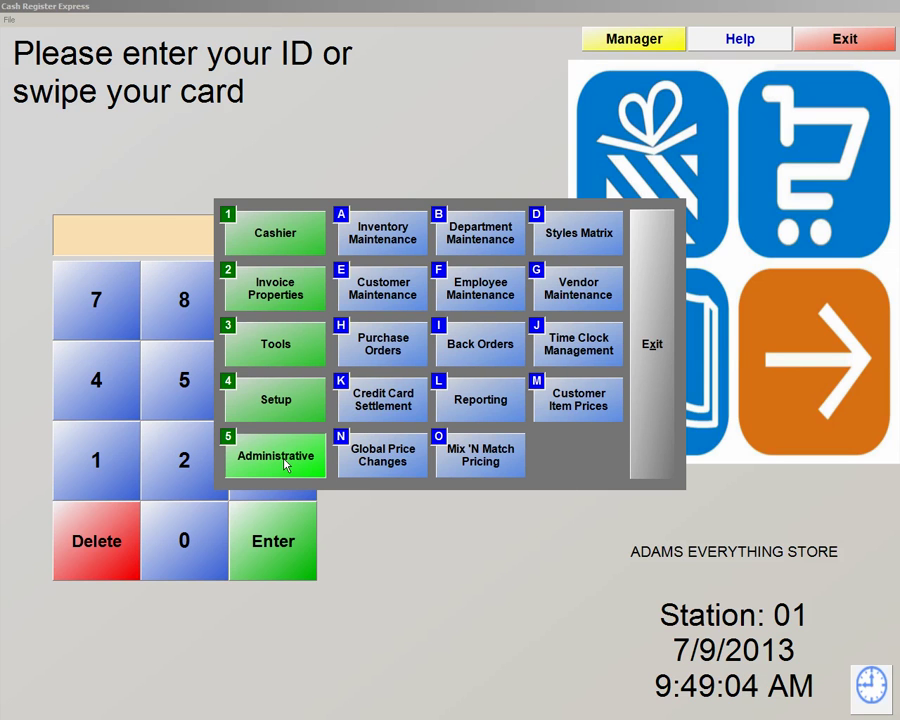
{"action": "left_click", "coordinate": [373, 246]}
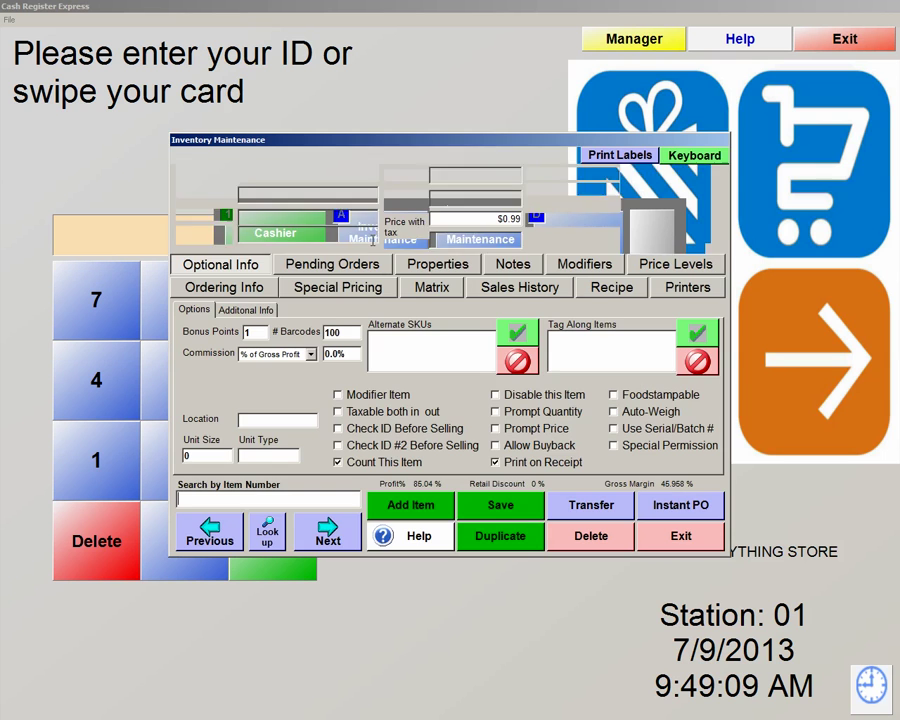
{"action": "left_click", "coordinate": [267, 540]}
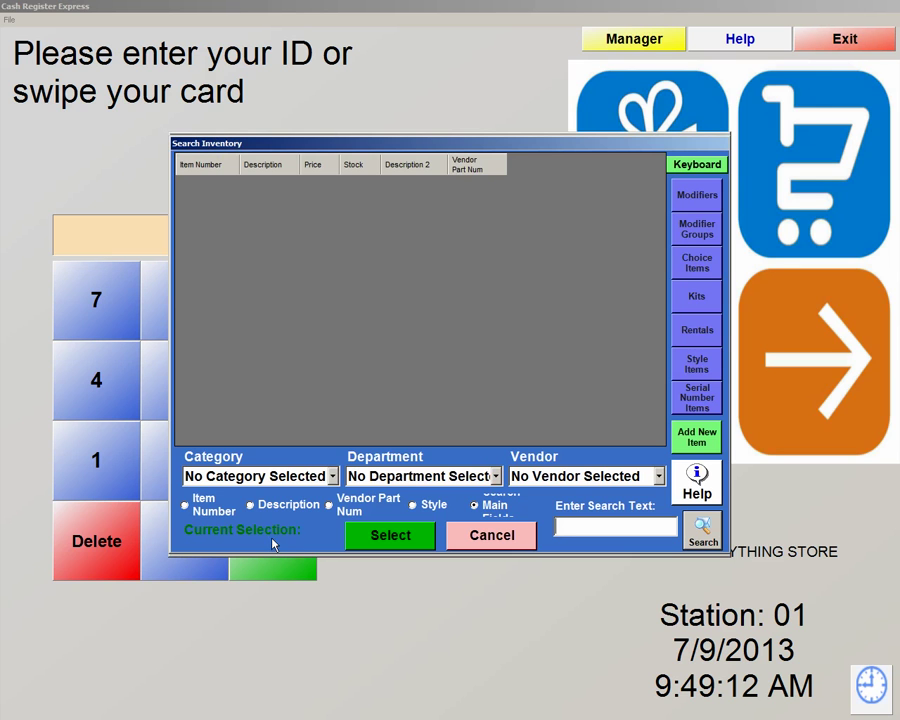
{"action": "left_click", "coordinate": [496, 479]}
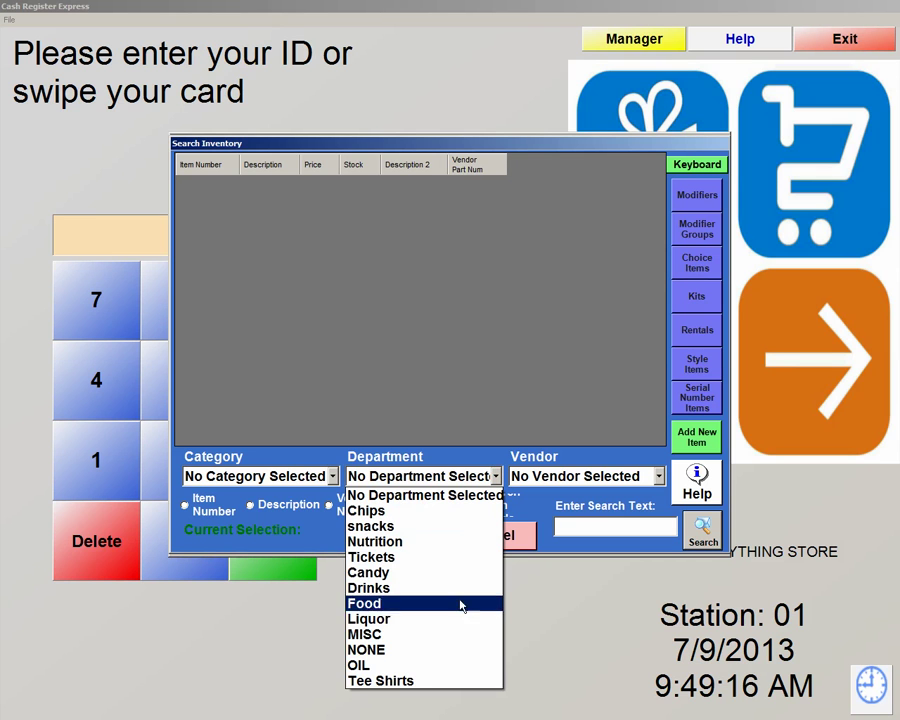
{"action": "left_click", "coordinate": [396, 684]}
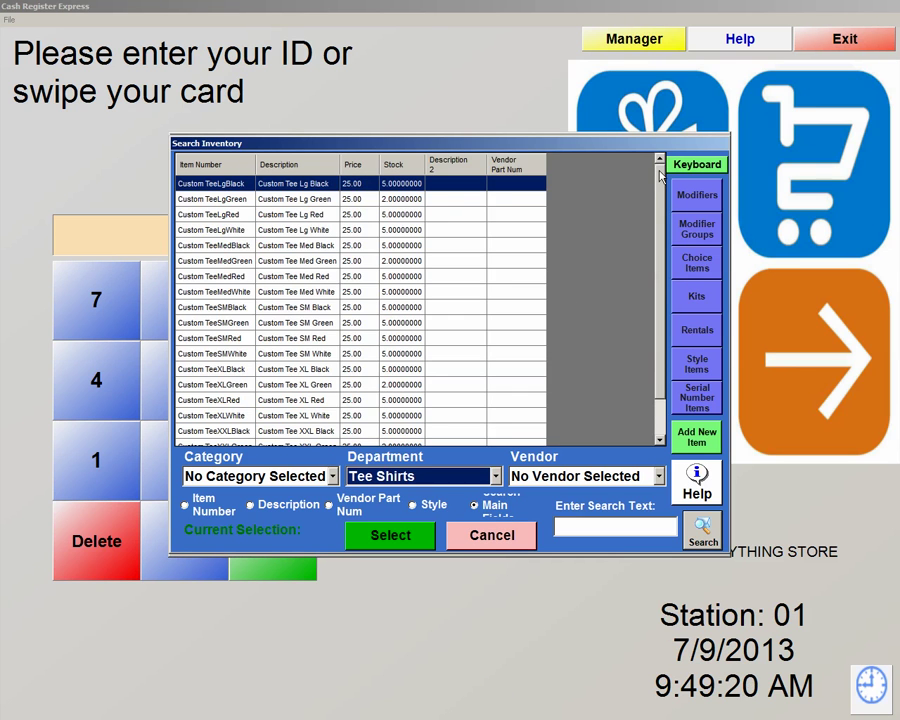
{"action": "left_click_drag", "start_coordinate": [660, 175], "coordinate": [660, 219]}
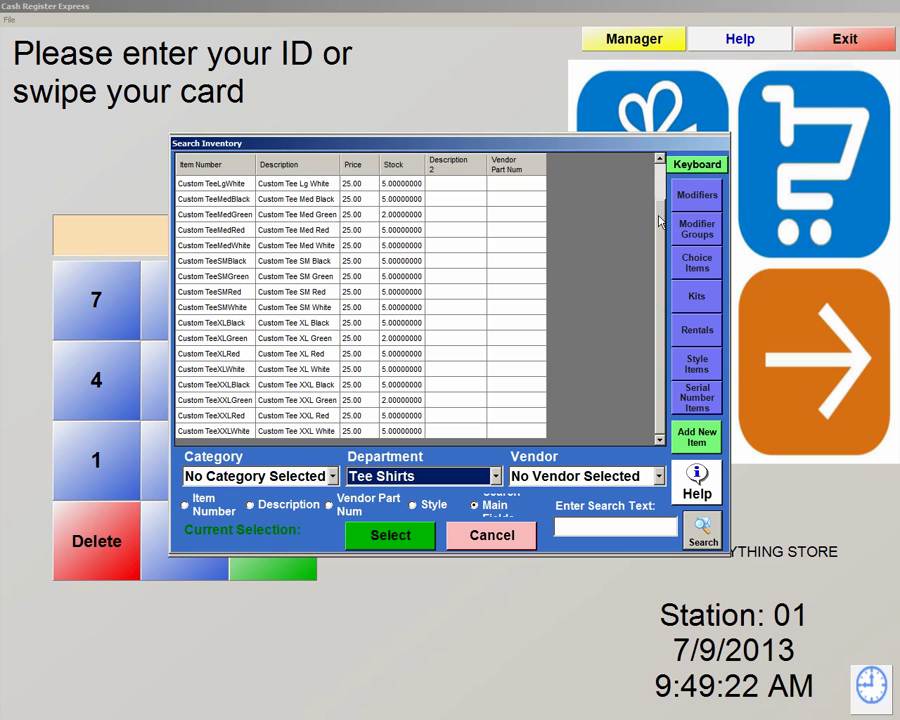
{"action": "scroll", "coordinate": [661, 222], "scroll_direction": "up", "scroll_amount": 3}
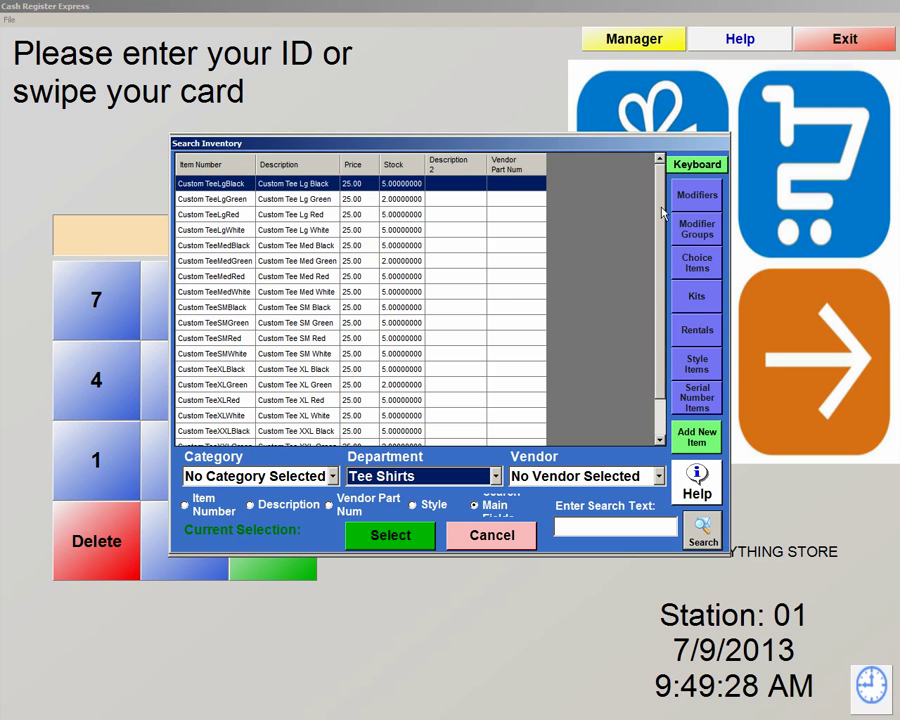
{"action": "scroll", "coordinate": [663, 213], "scroll_direction": "down", "scroll_amount": 3}
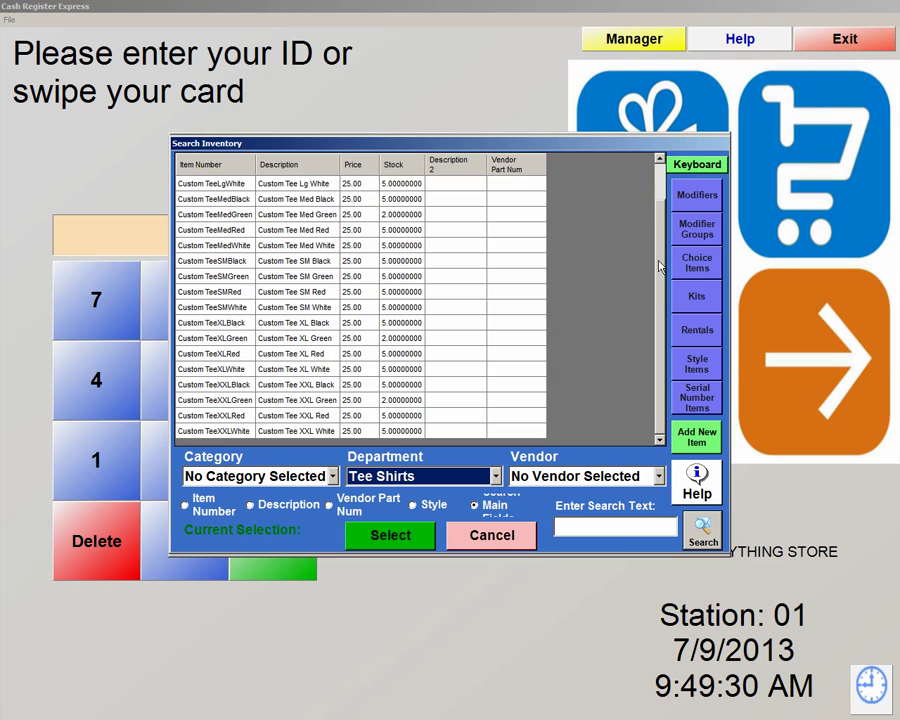
{"action": "scroll", "coordinate": [560, 200], "scroll_direction": "up", "scroll_amount": 3}
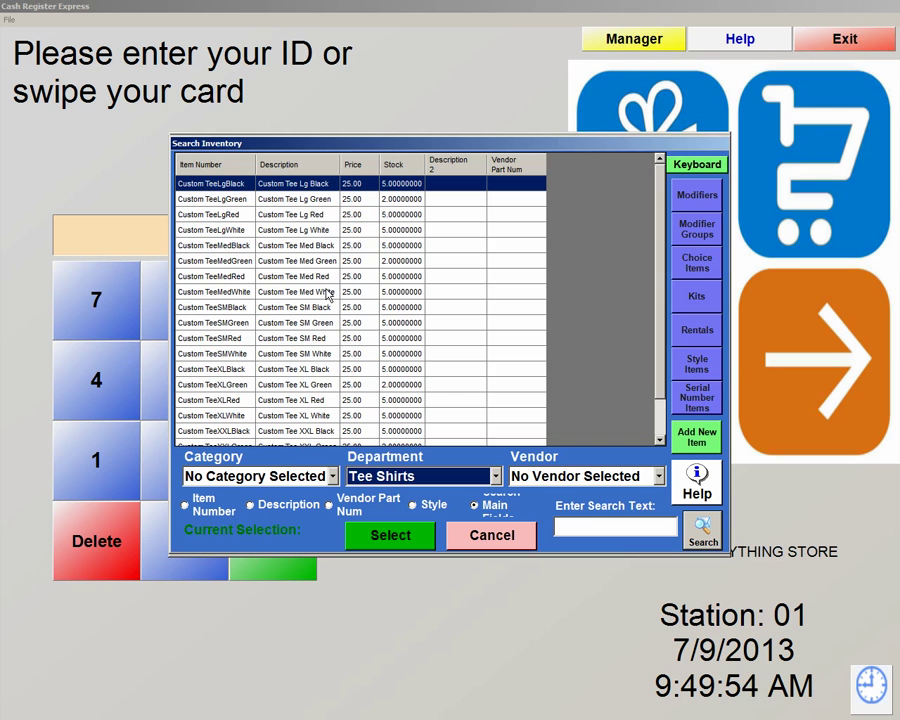
Close the inventory search, the Inventory Maintenance window and the manager menu
{"action": "left_click", "coordinate": [480, 545]}
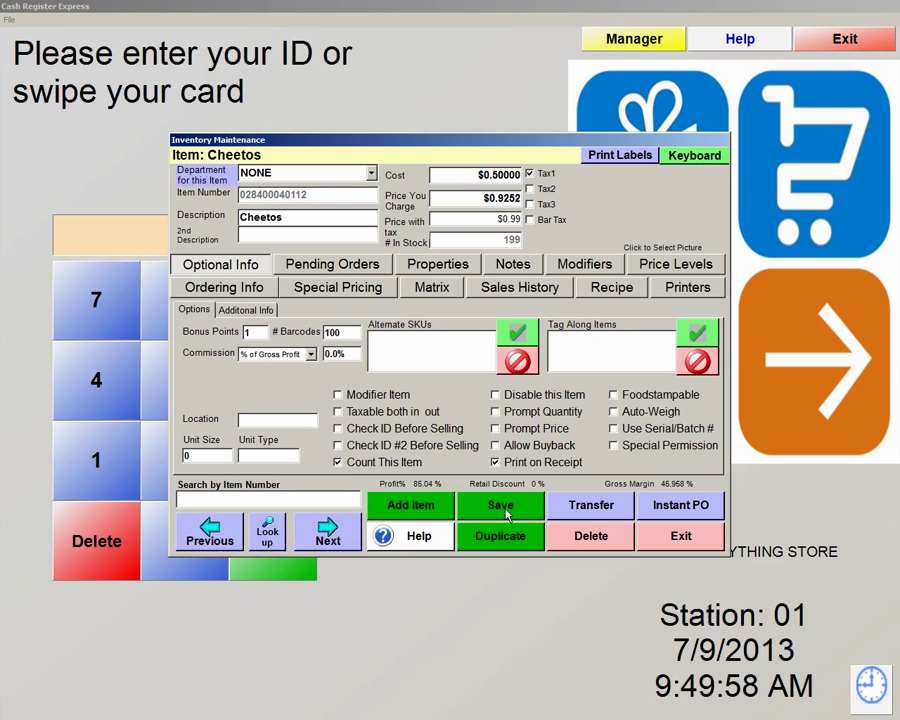
{"action": "left_click", "coordinate": [689, 538]}
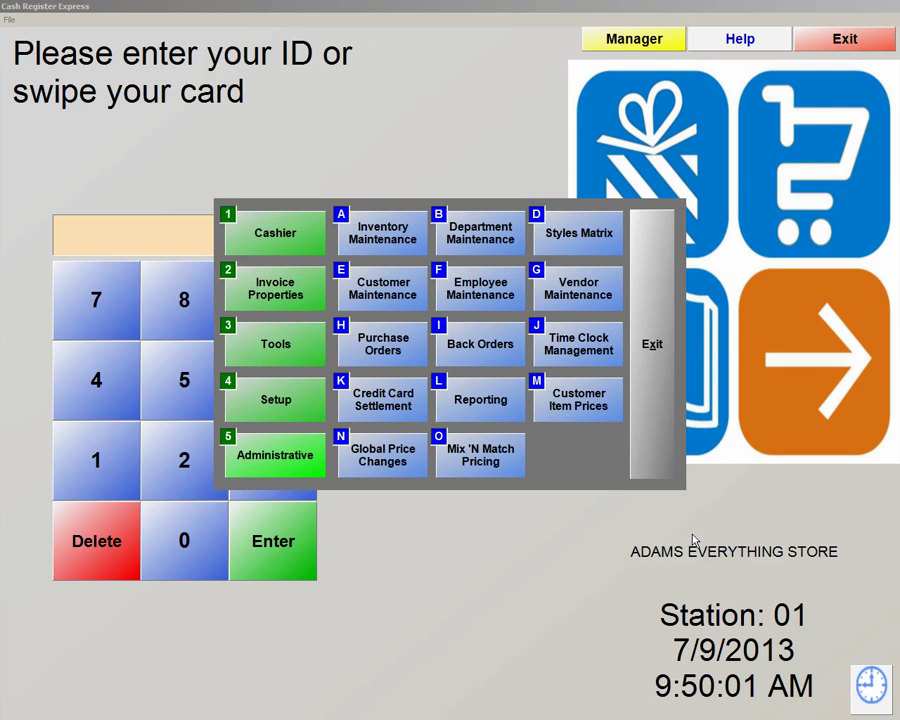
{"action": "left_click", "coordinate": [665, 360]}
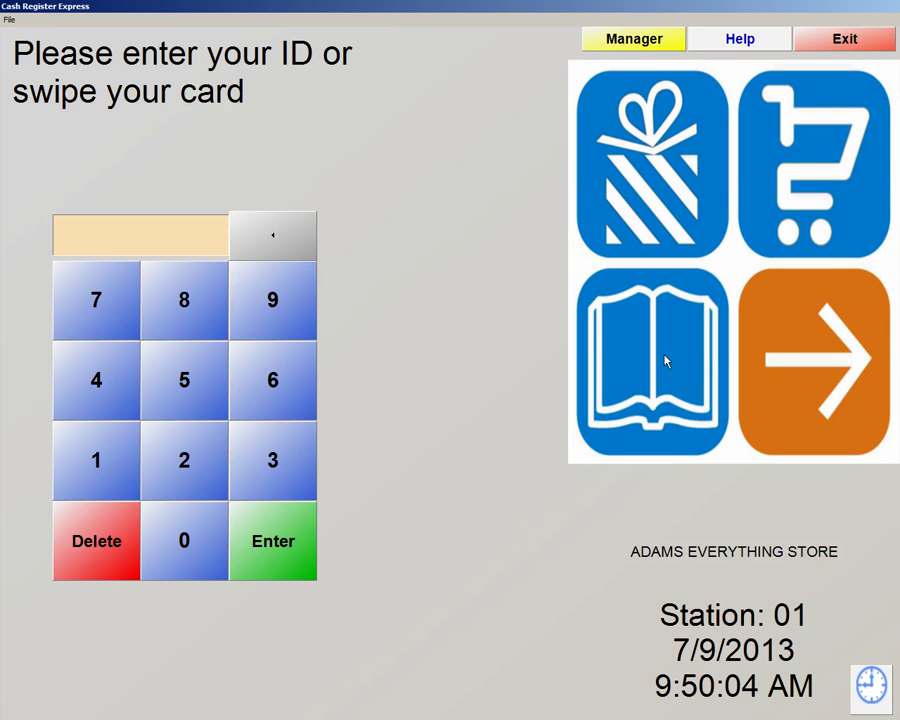
Log in to the register with the cashier ID and password
{"action": "type", "text": "11"}
{"action": "key", "text": "Return"}
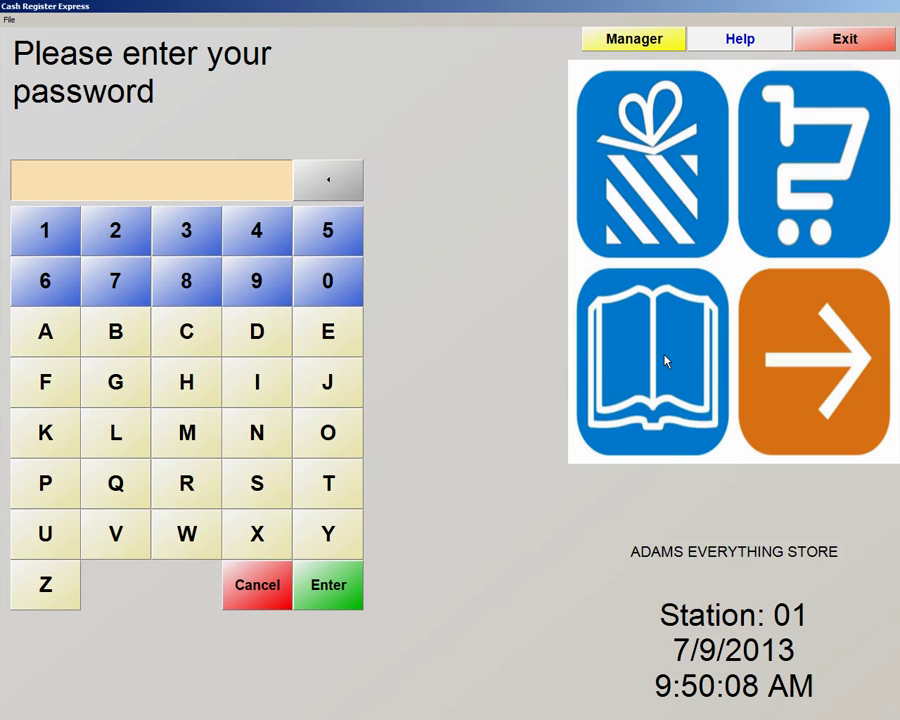
{"action": "type", "text": "11111"}
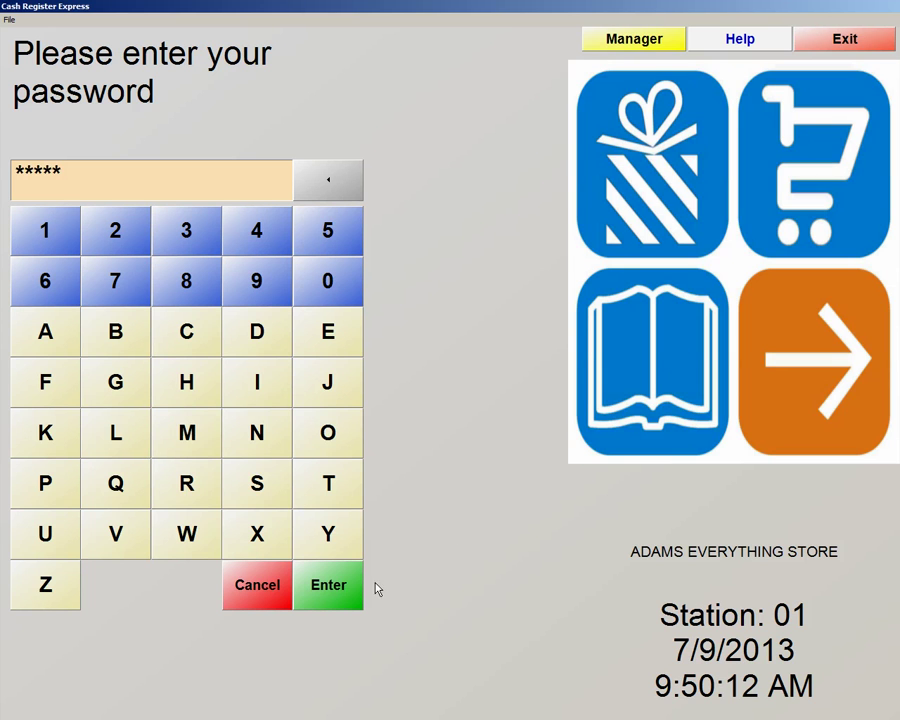
{"action": "left_click", "coordinate": [345, 595]}
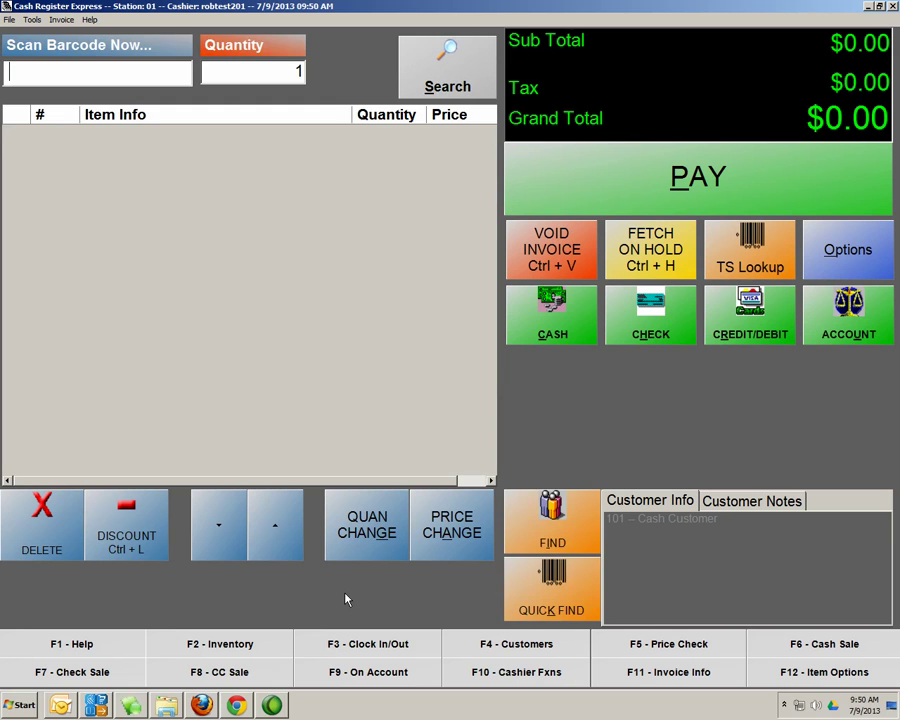
{"action": "left_click", "coordinate": [743, 272]}
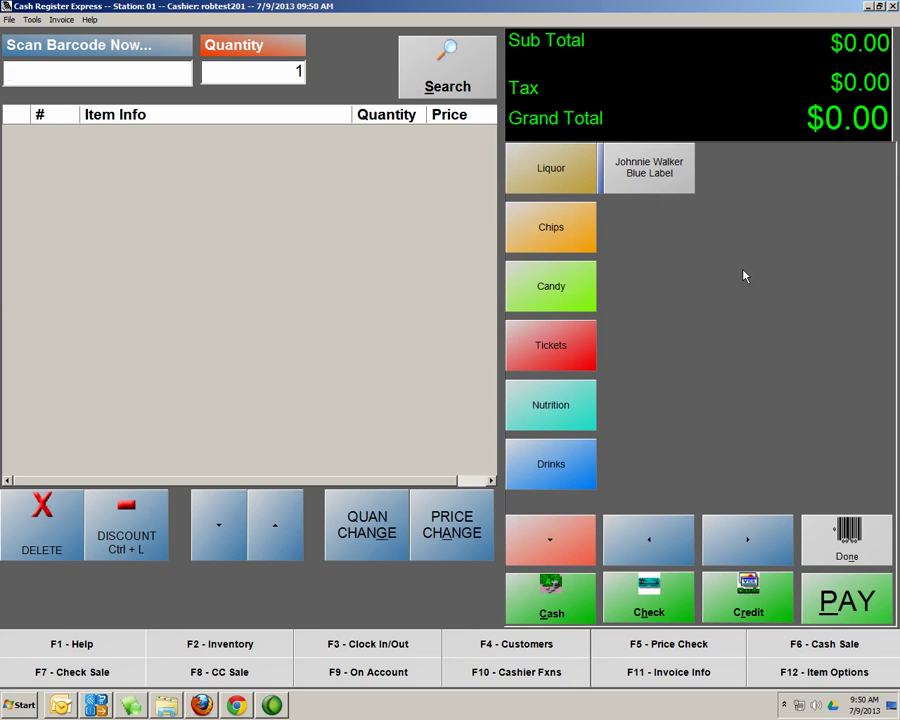
{"action": "left_click", "coordinate": [550, 545]}
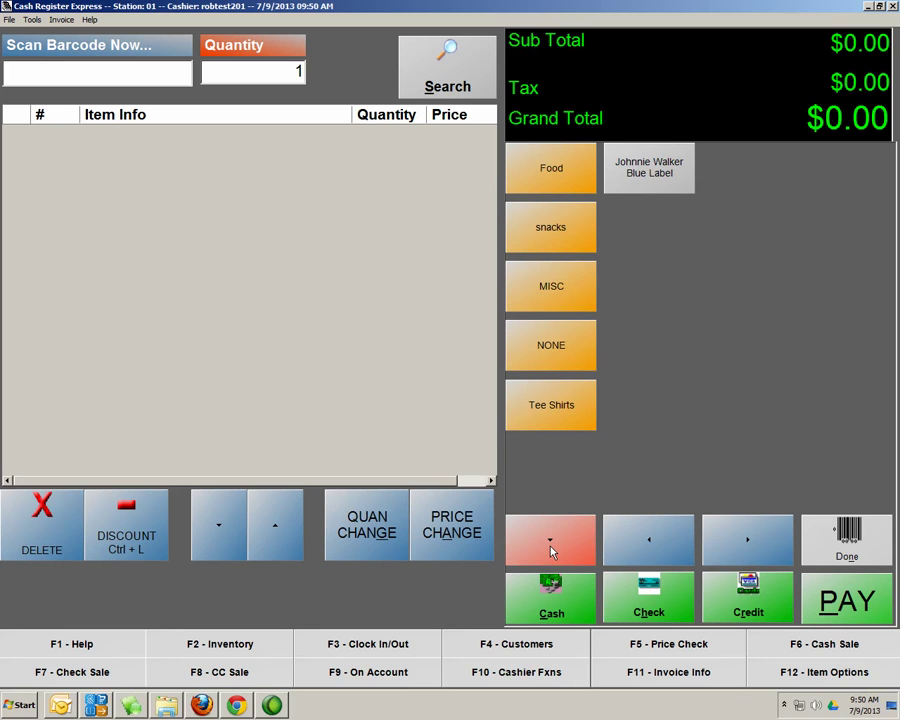
{"action": "left_click", "coordinate": [538, 422]}
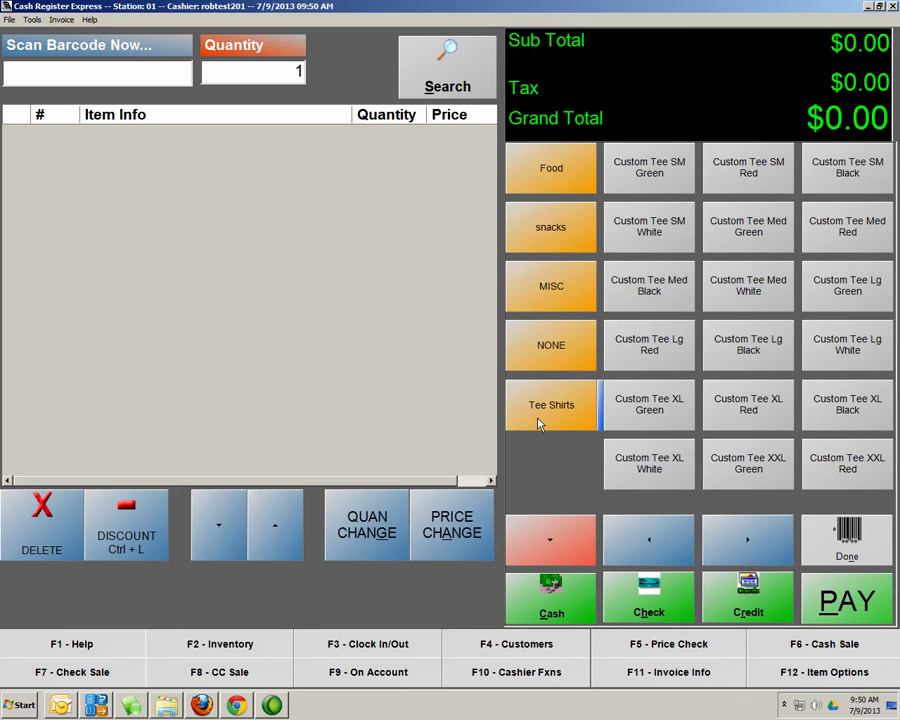
{"action": "left_click", "coordinate": [765, 555]}
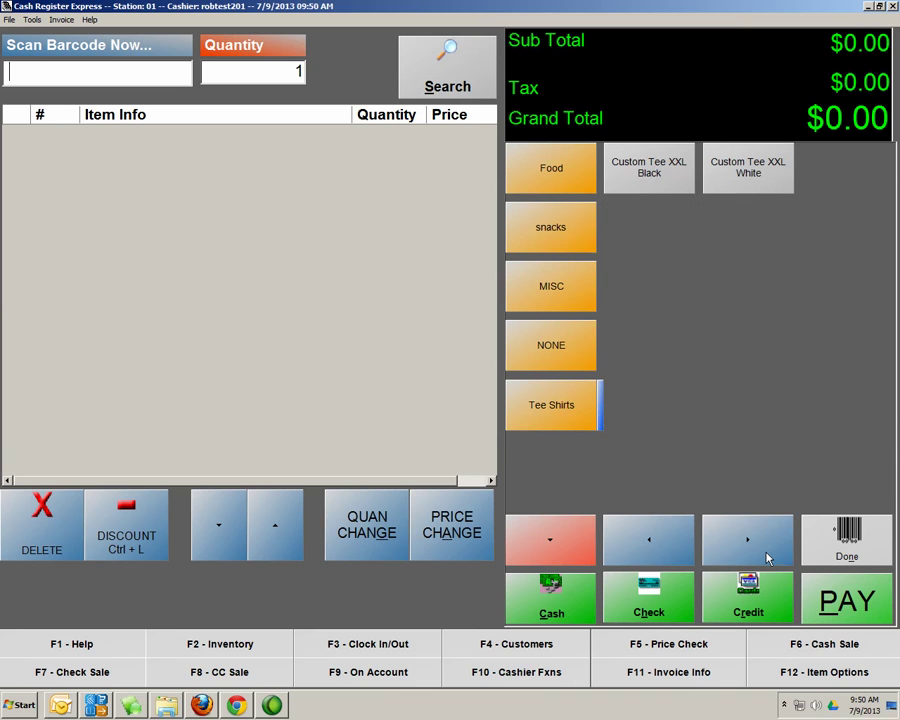
{"action": "left_click", "coordinate": [640, 540]}
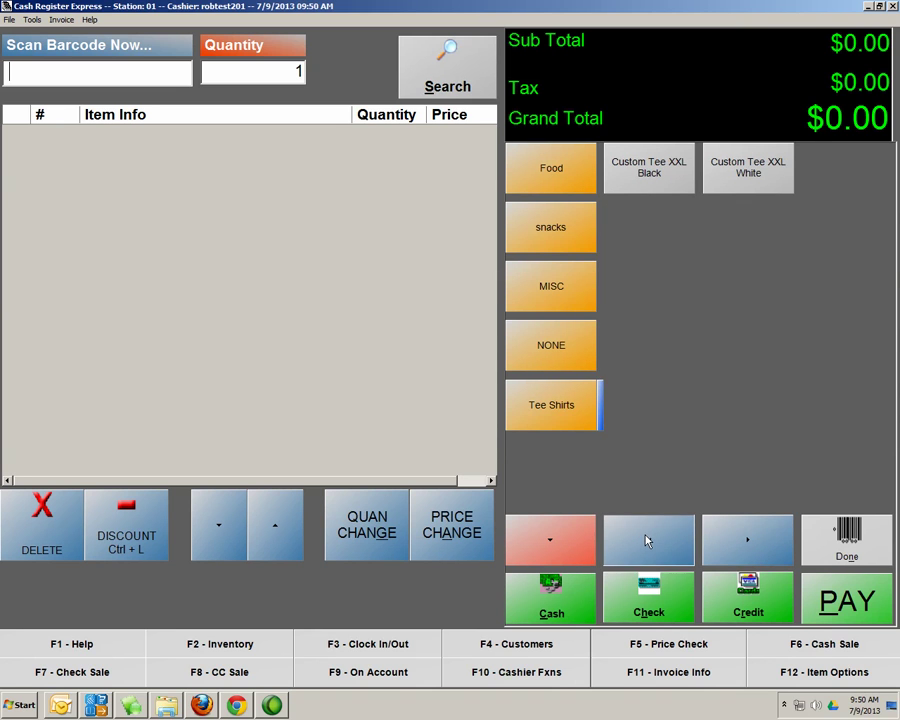
{"action": "left_click", "coordinate": [731, 548]}
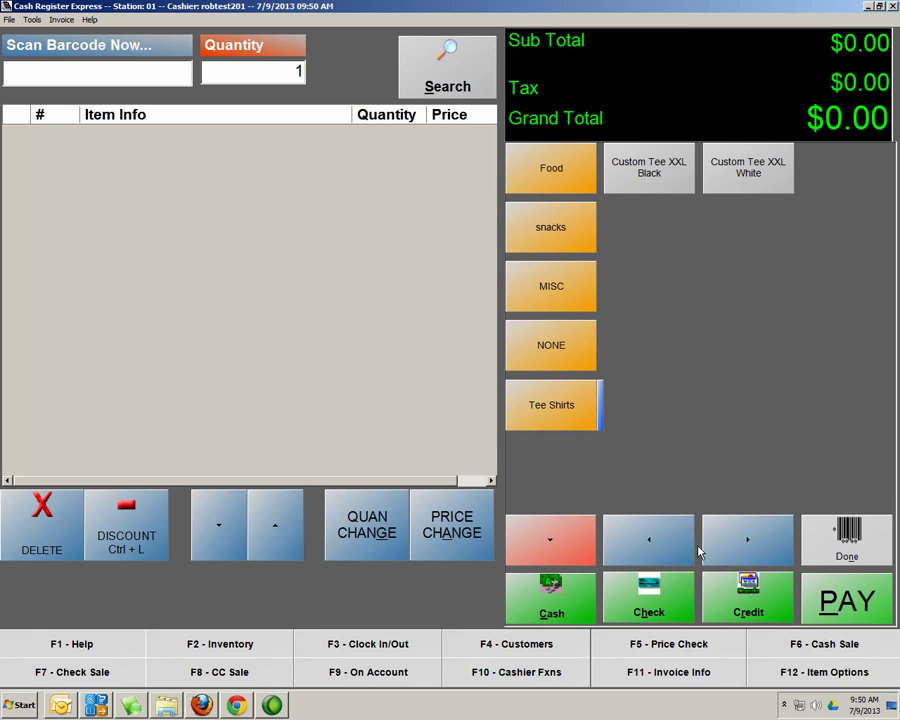
{"action": "left_click", "coordinate": [671, 540]}
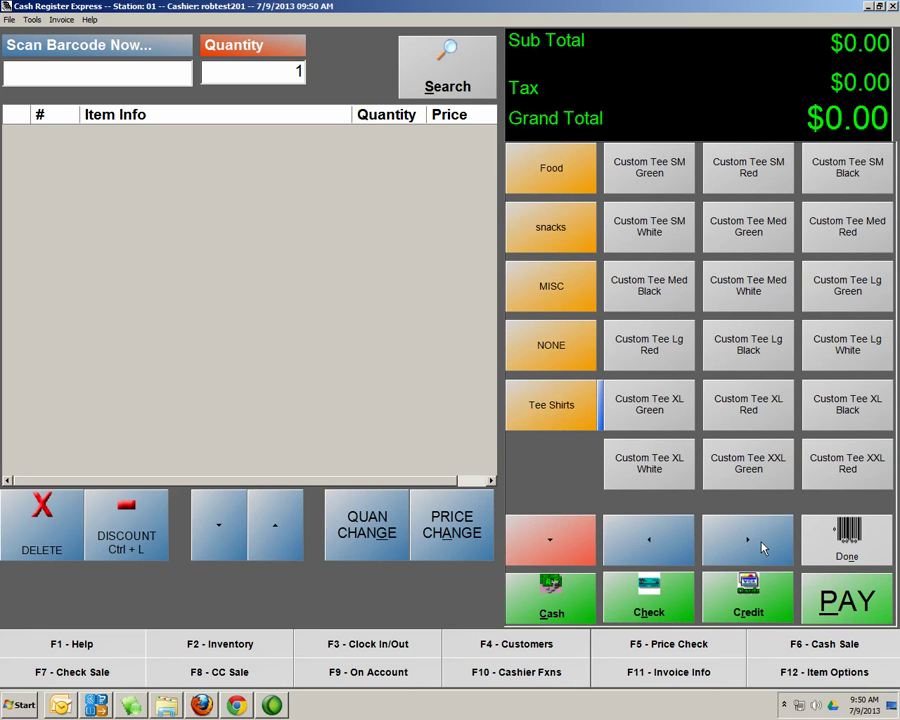
{"action": "left_click", "coordinate": [864, 548]}
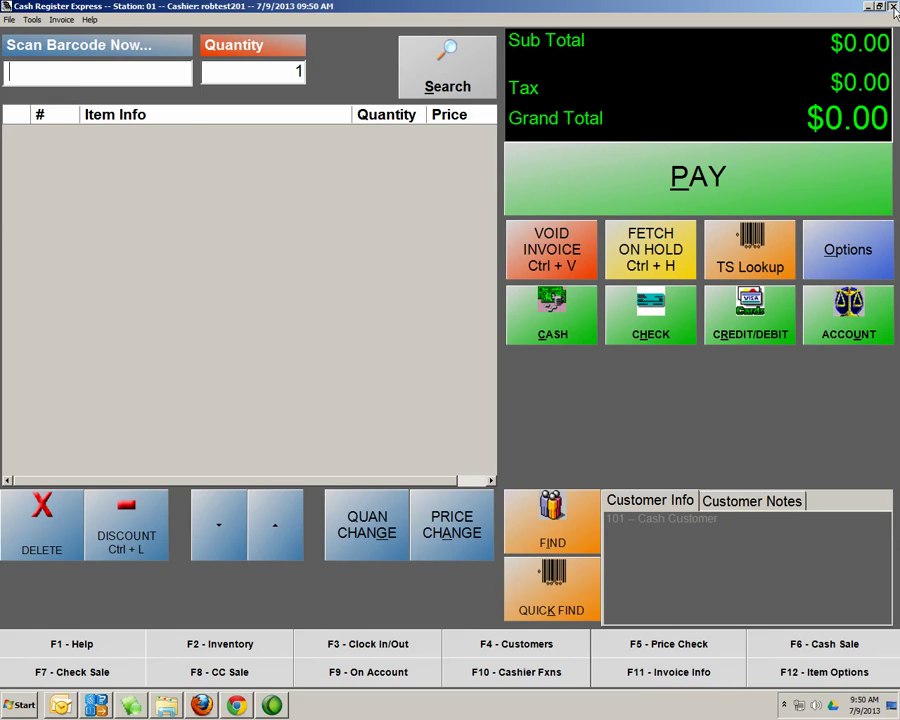
Close the POS sales screen and go to File > Database Maintenance
{"action": "left_click", "coordinate": [893, 7]}
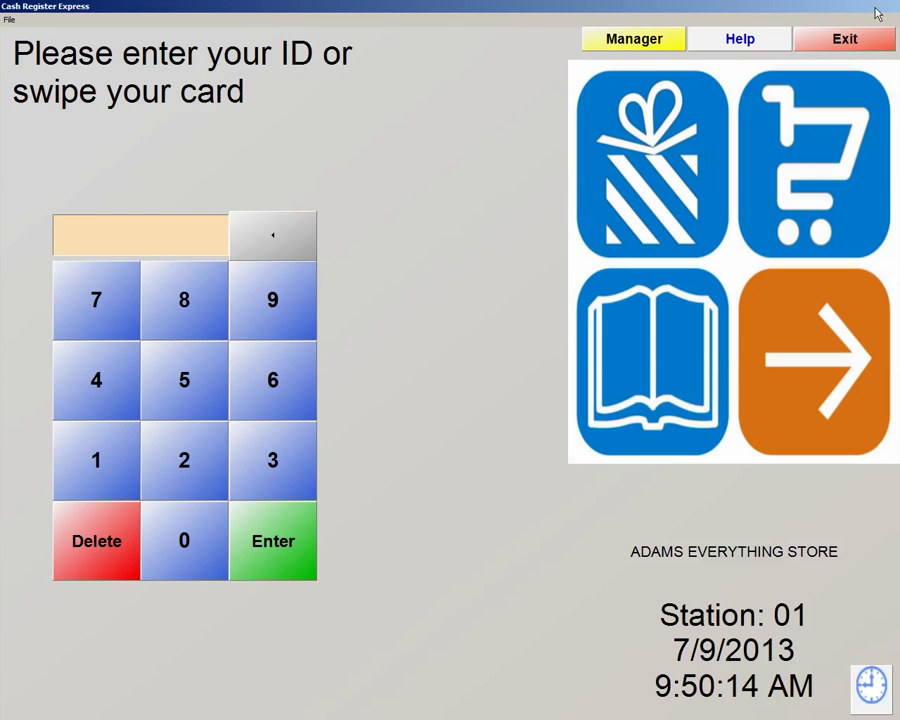
{"action": "left_click", "coordinate": [6, 20]}
{"action": "mouse_move", "coordinate": [28, 62]}
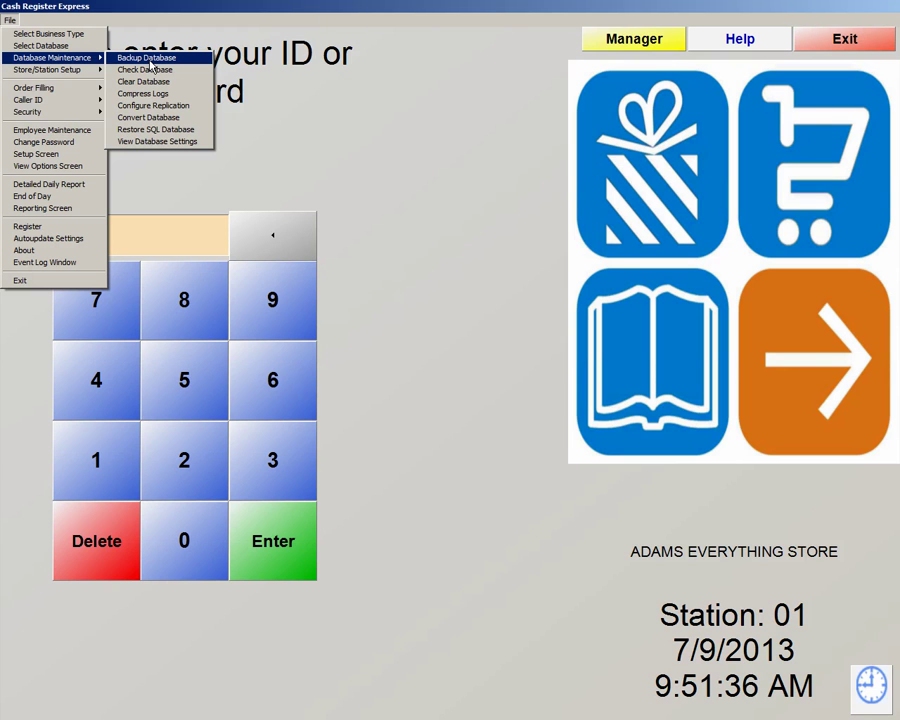
Start Backup Database and authorise it with the password and cashier ID
{"action": "left_click", "coordinate": [150, 58]}
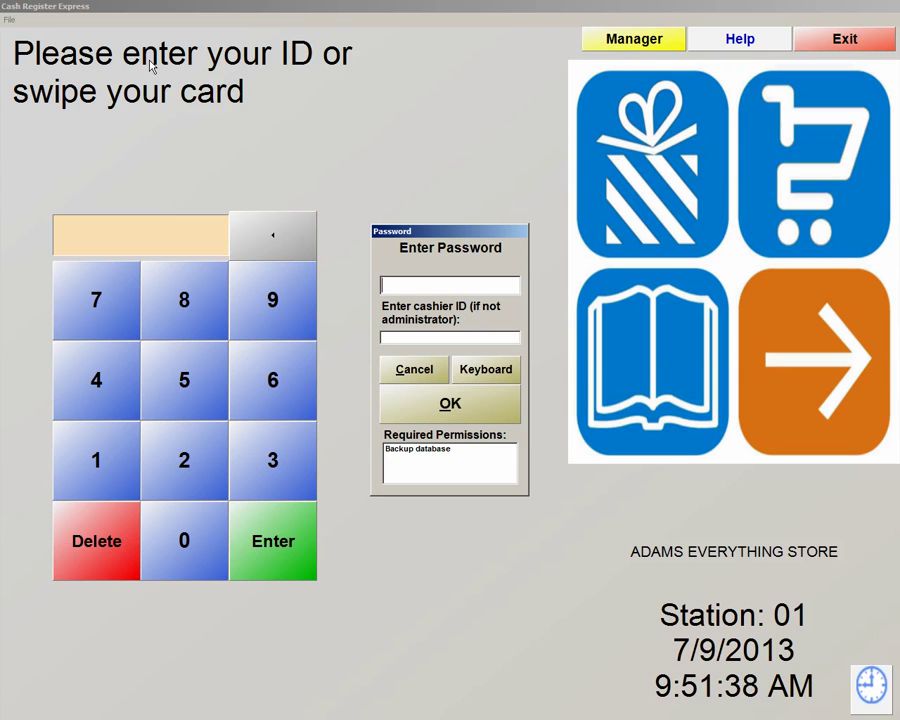
{"action": "type", "text": "*****"}
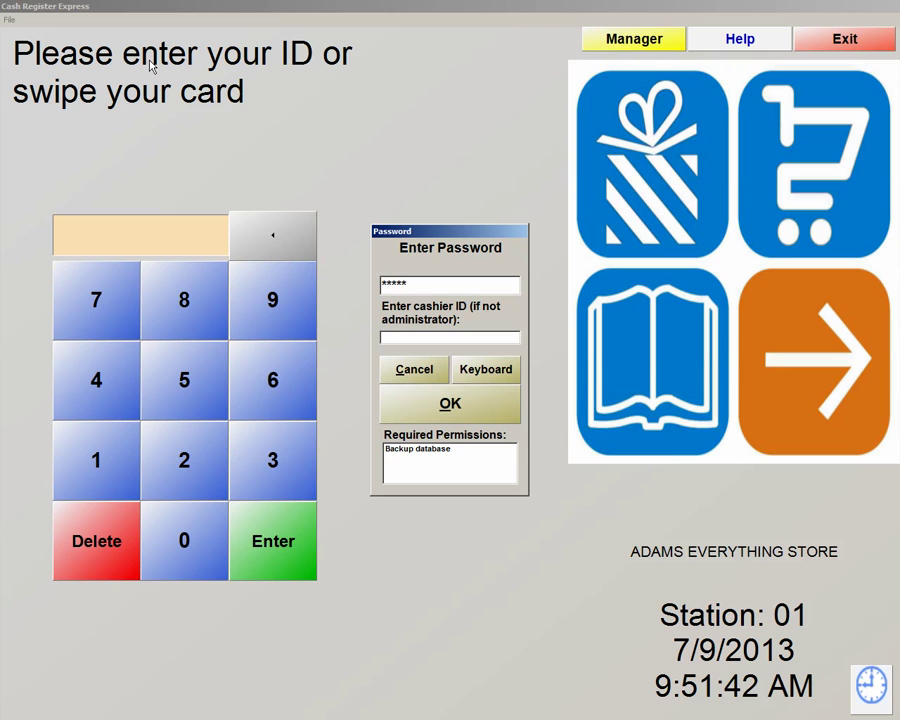
{"action": "left_click", "coordinate": [386, 339]}
{"action": "type", "text": "**"}
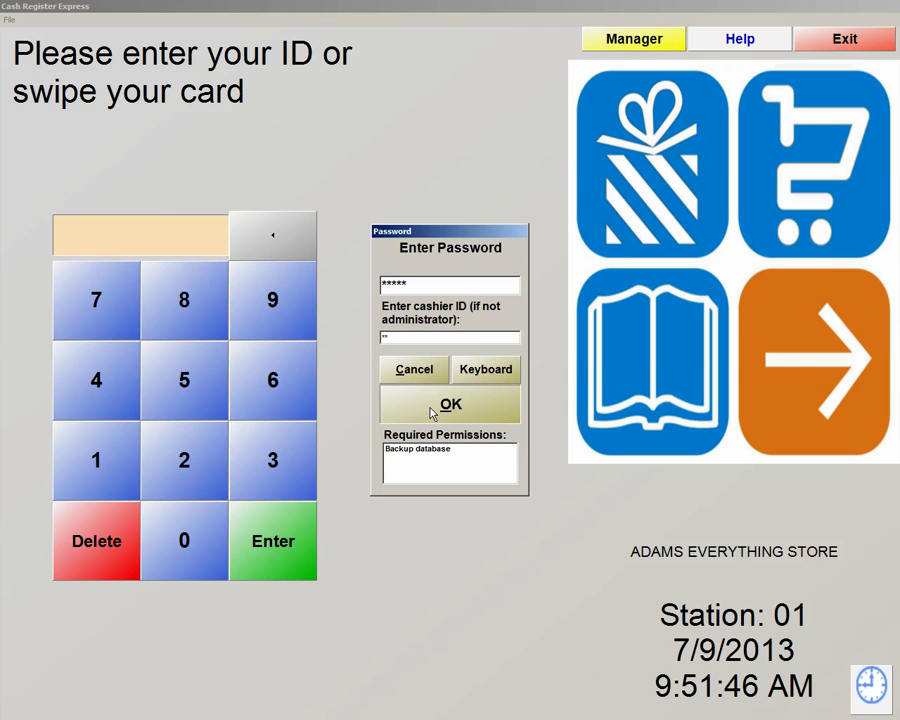
{"action": "left_click", "coordinate": [433, 412]}
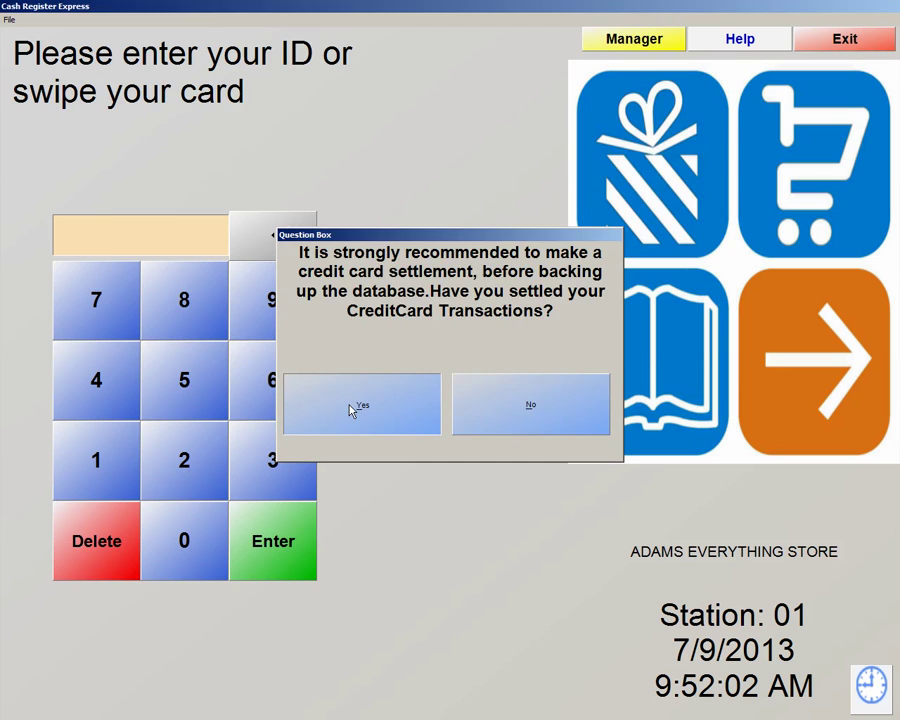
Confirm cards are settled and save the backup as 792013952am on the Desktop
{"action": "left_click", "coordinate": [350, 408]}
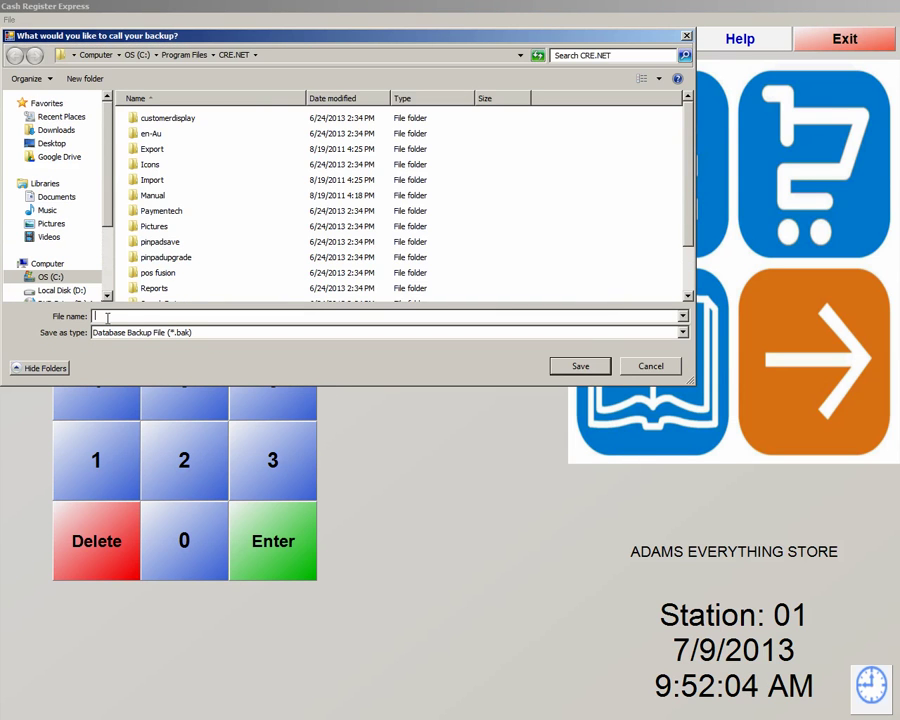
{"action": "type", "text": "792013"}
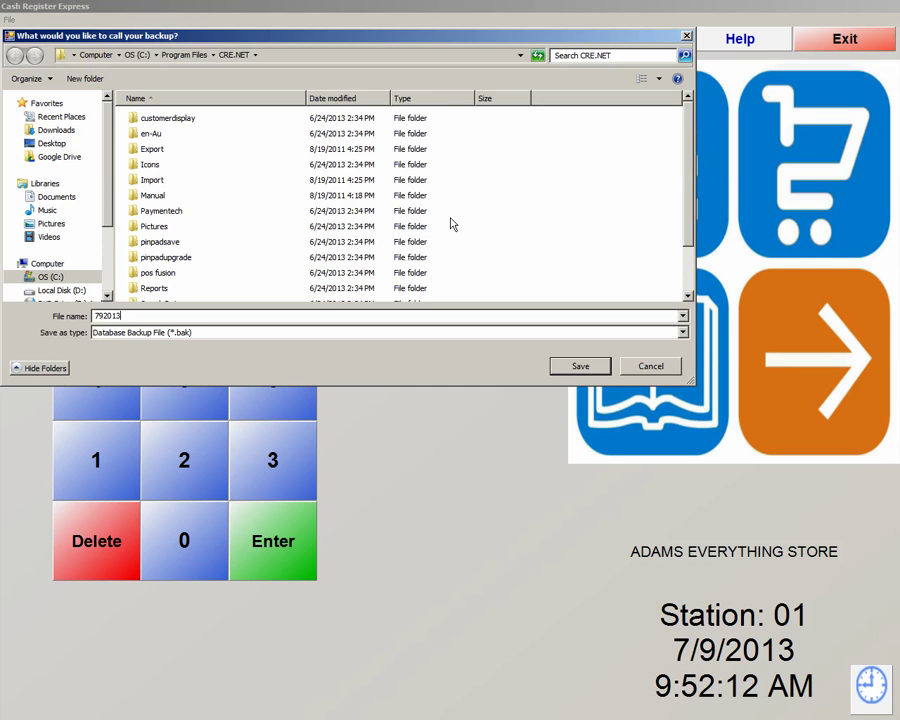
{"action": "type", "text": "952am"}
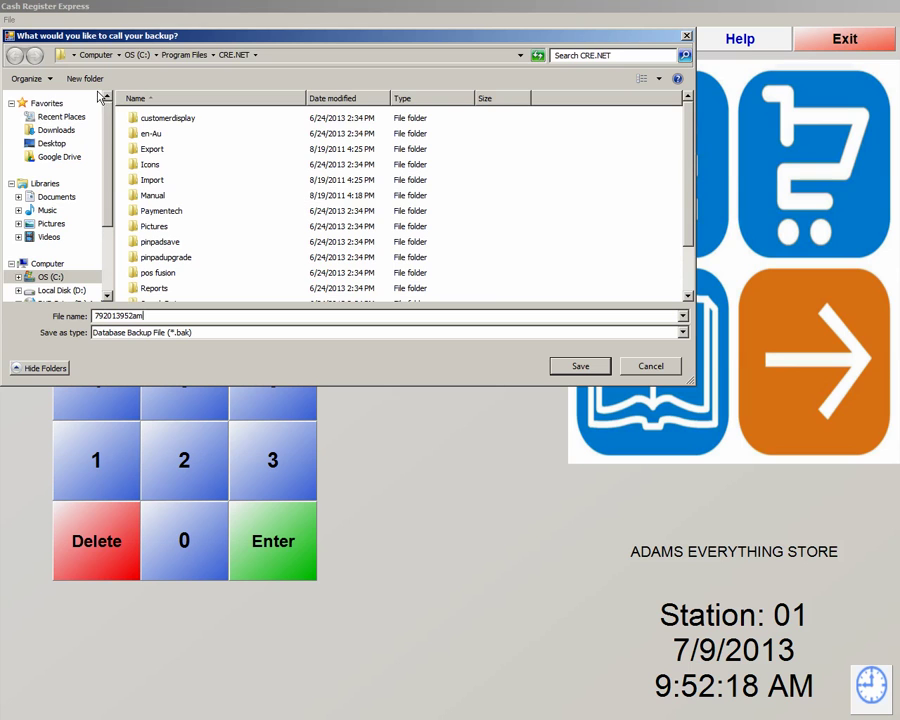
{"action": "left_click", "coordinate": [53, 144]}
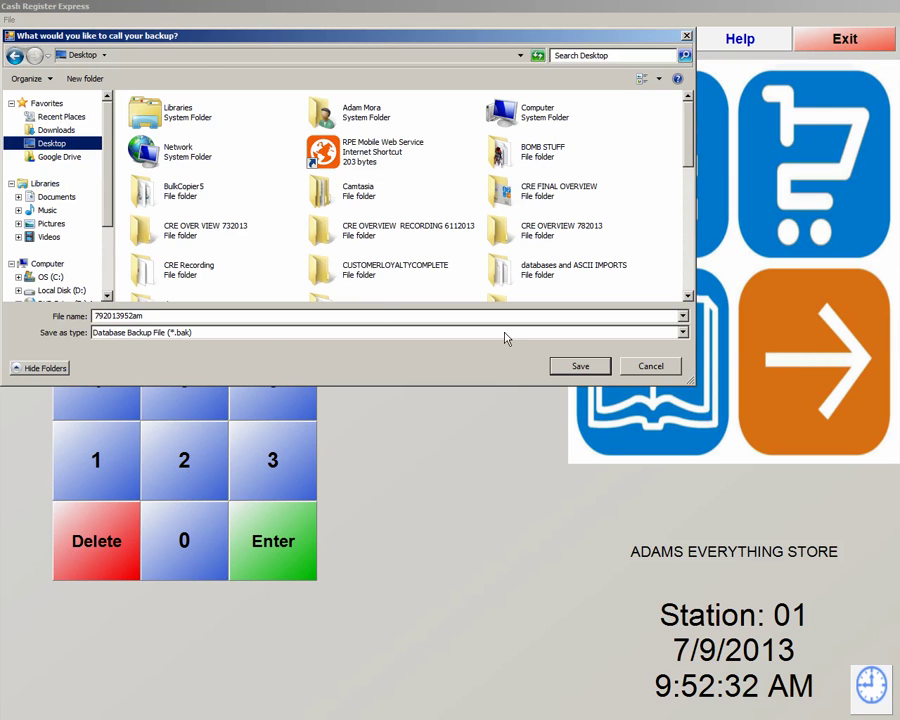
{"action": "left_click", "coordinate": [560, 372]}
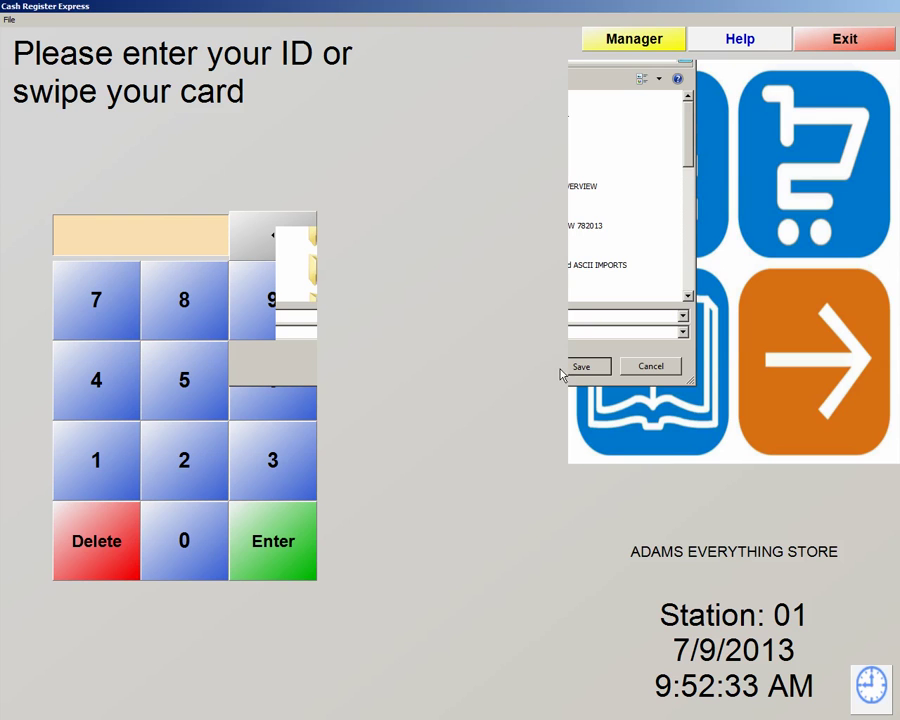